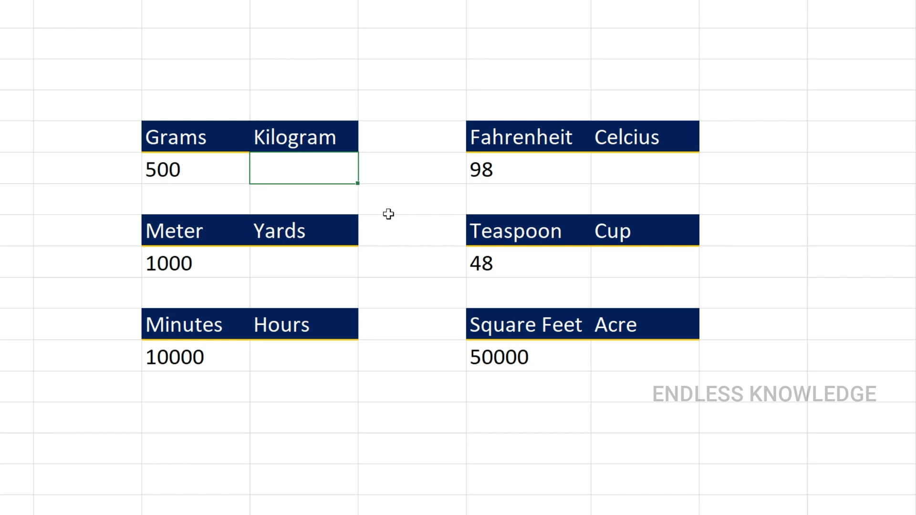
# Start a blank =CONVERT( formula in the Kilogram cell beside the 500 grams
pyautogui.write('=c')
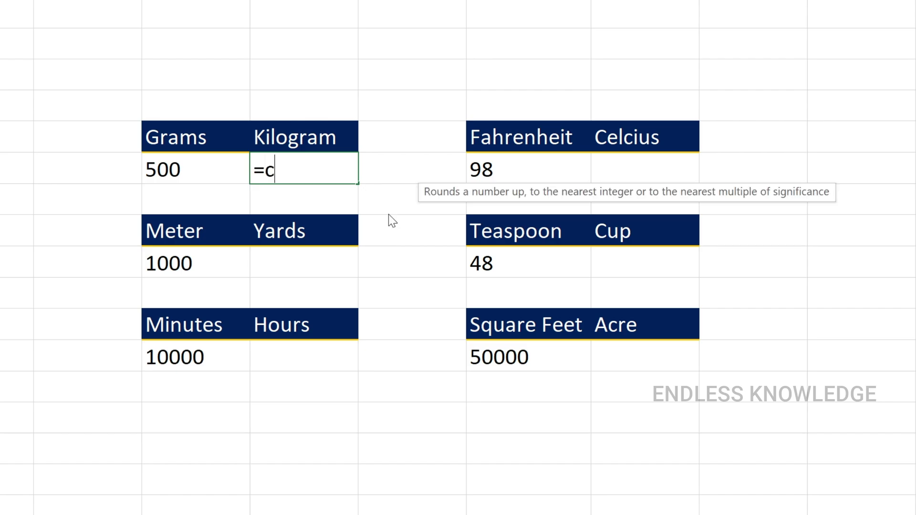
pyautogui.write('onver')
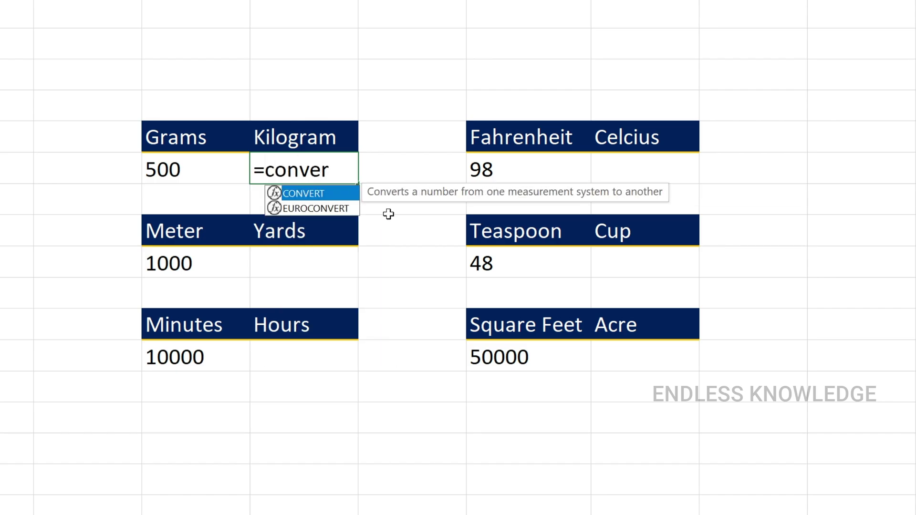
pyautogui.press('Tab')
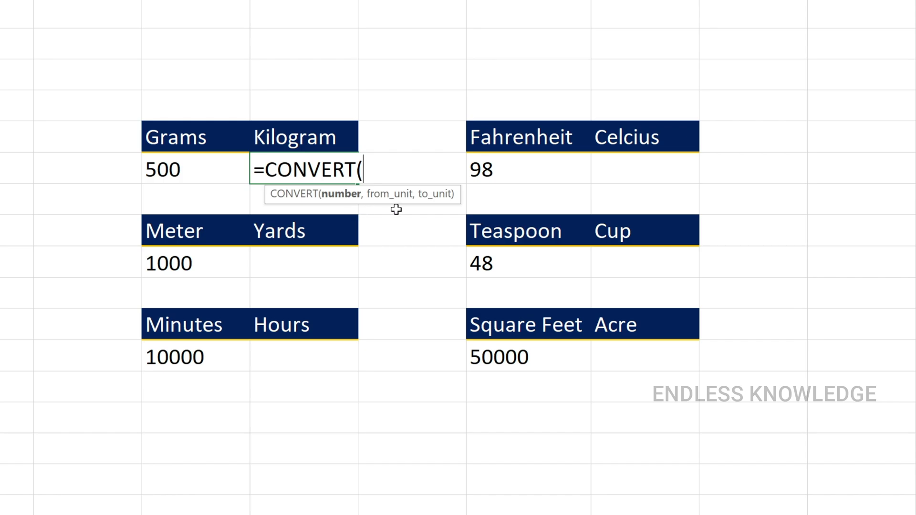
pyautogui.write(',,')
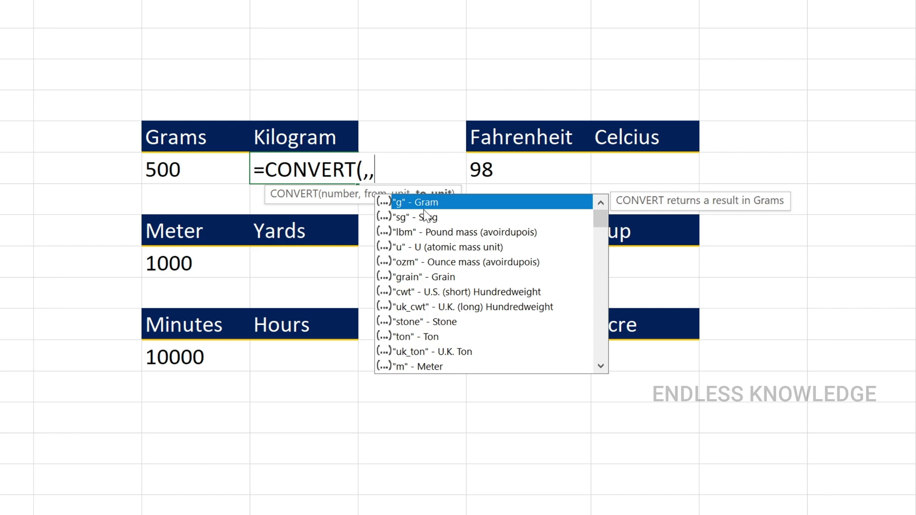
pyautogui.scroll(-8, 427, 217)
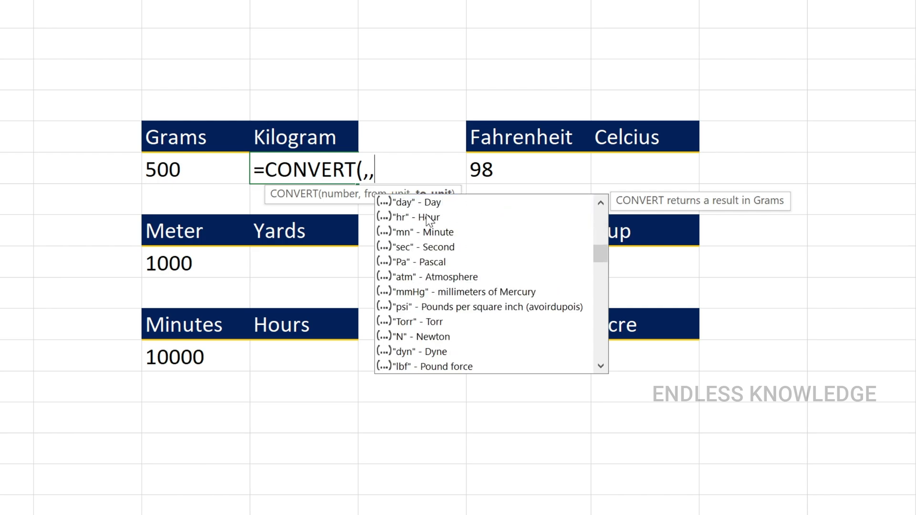
pyautogui.press('BackSpace')
pyautogui.press('BackSpace')
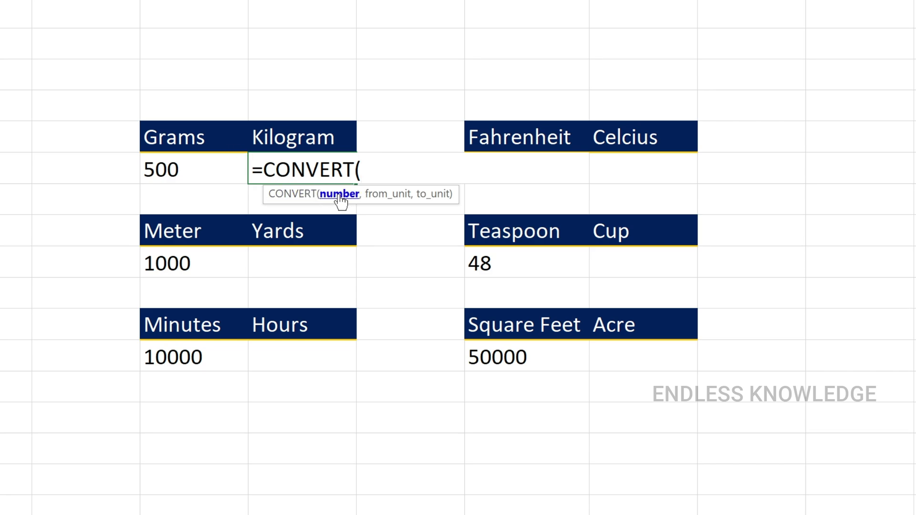
# Use H14 as the number and pick gram as the from unit
pyautogui.click(200, 164)
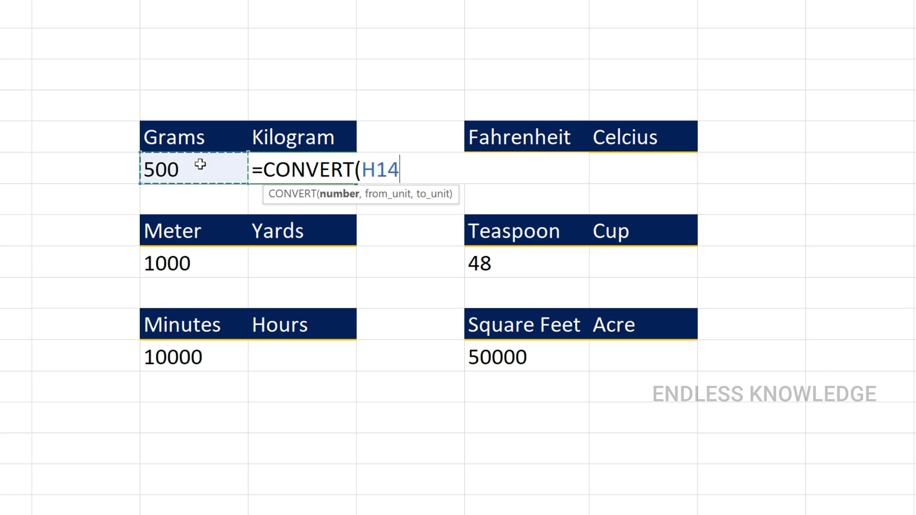
pyautogui.press('F4')
pyautogui.press('F4')
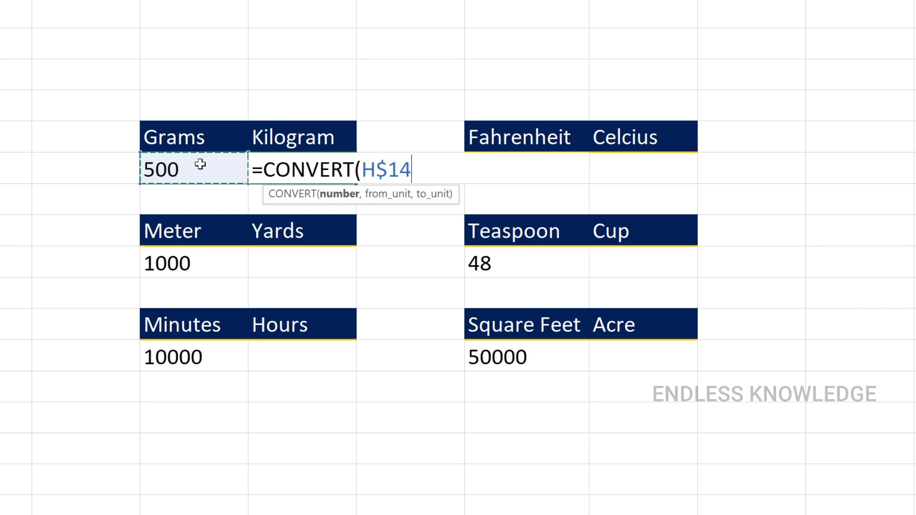
pyautogui.press('F4')
pyautogui.press('F4')
pyautogui.write(',')
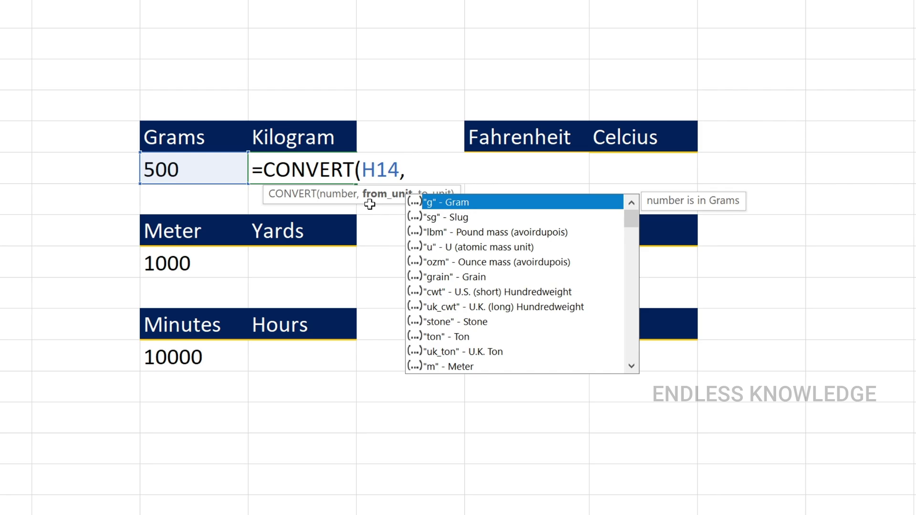
pyautogui.write('"g')
pyautogui.press('BackSpace')
pyautogui.press('BackSpace')
pyautogui.press('Tab')
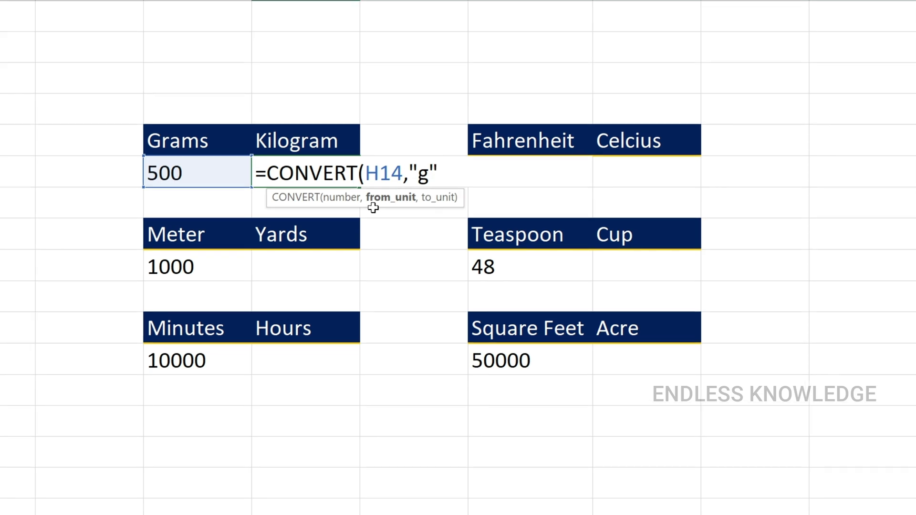
# Complete the formula as =CONVERT(H14,"g","kg"), returning 0.5
pyautogui.write(',')
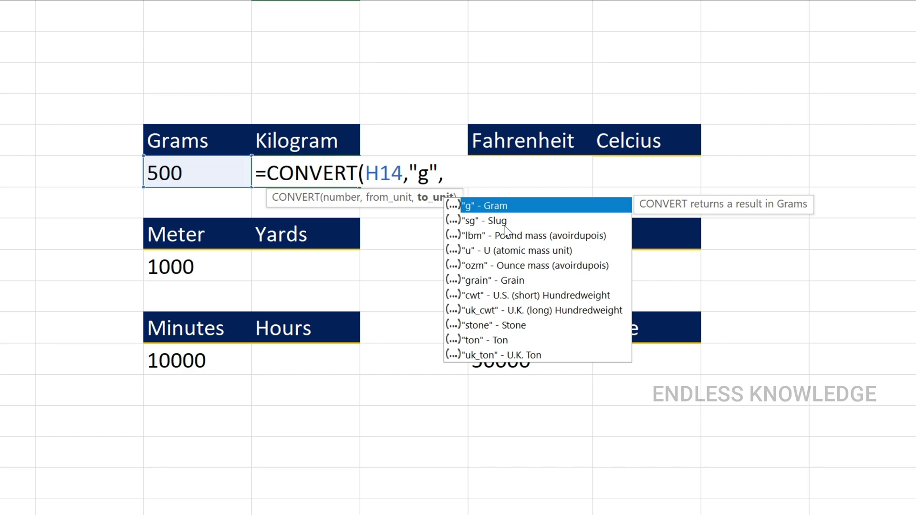
pyautogui.press('BackSpace')
pyautogui.press('BackSpace')
pyautogui.press('BackSpace')
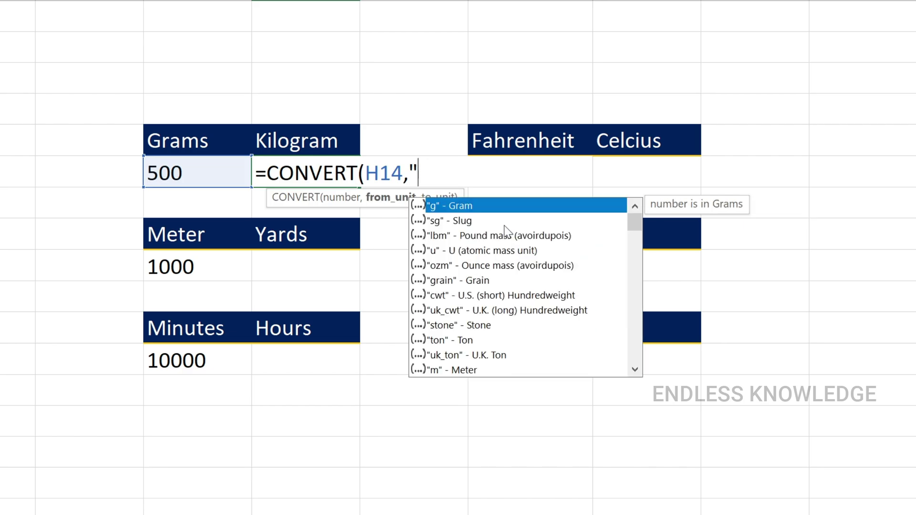
pyautogui.write('m",')
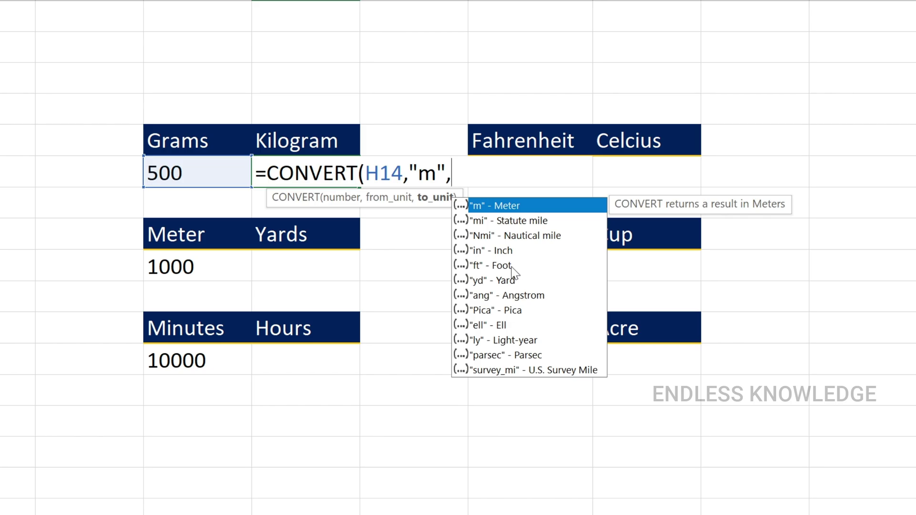
pyautogui.press('BackSpace')
pyautogui.press('BackSpace')
pyautogui.press('BackSpace')
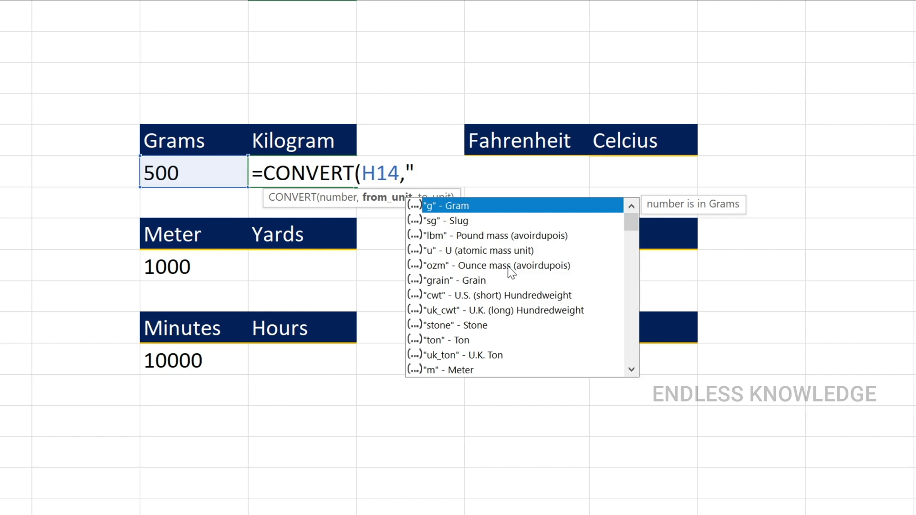
pyautogui.press('Tab')
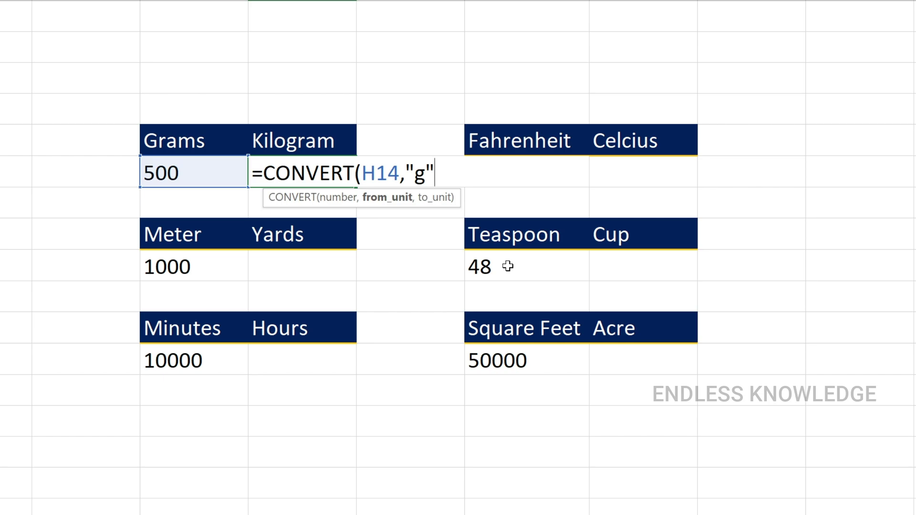
pyautogui.write(',')
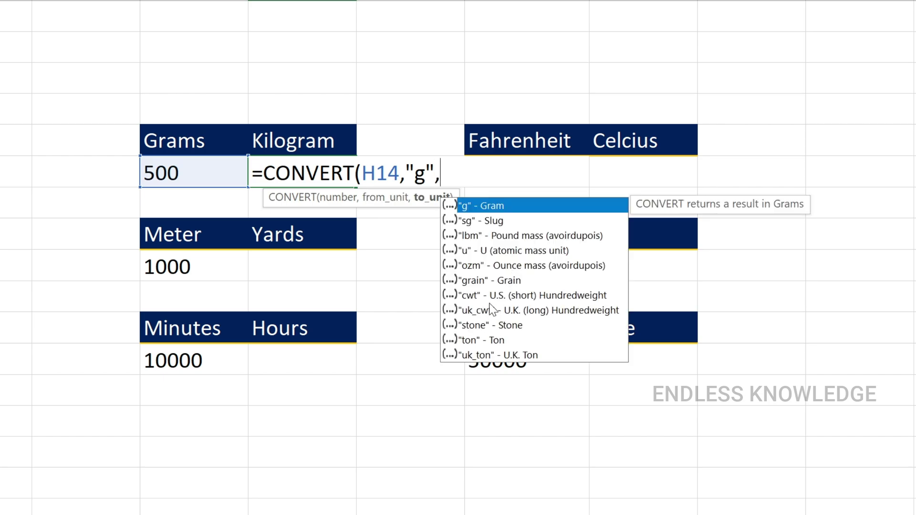
pyautogui.write('"kg')
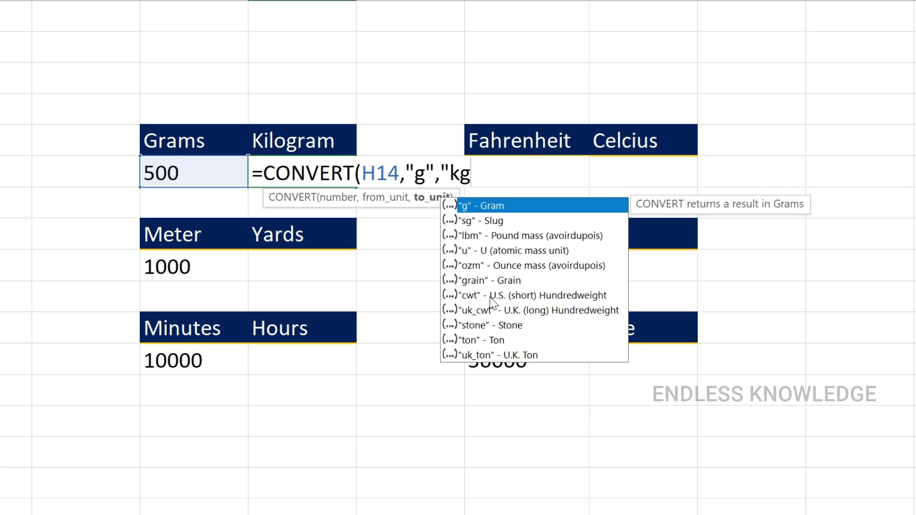
pyautogui.write('")')
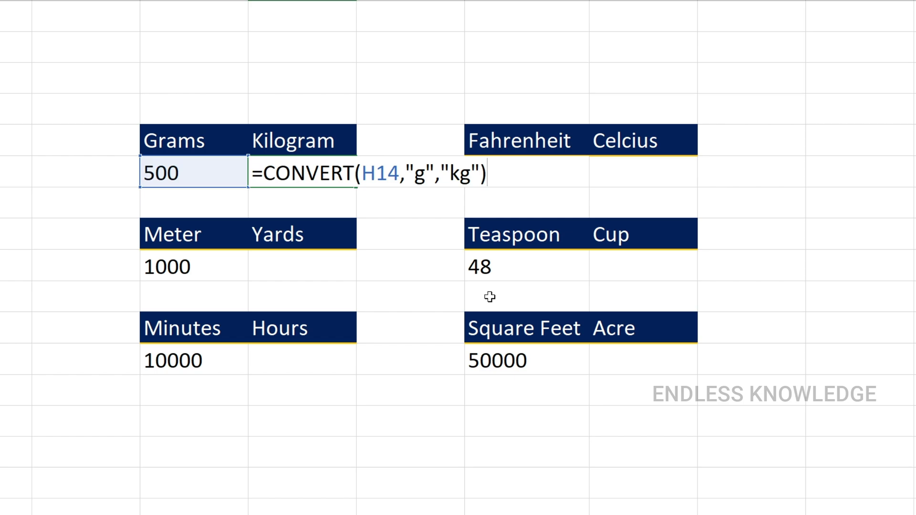
pyautogui.press('Return')
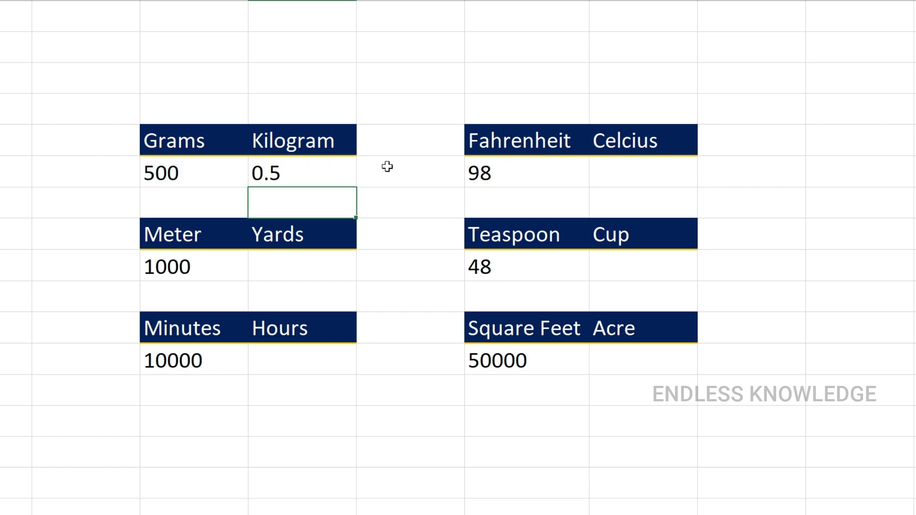
# Change the Grams value to 1000 so the Kilogram result shows 1
pyautogui.click(309, 175)
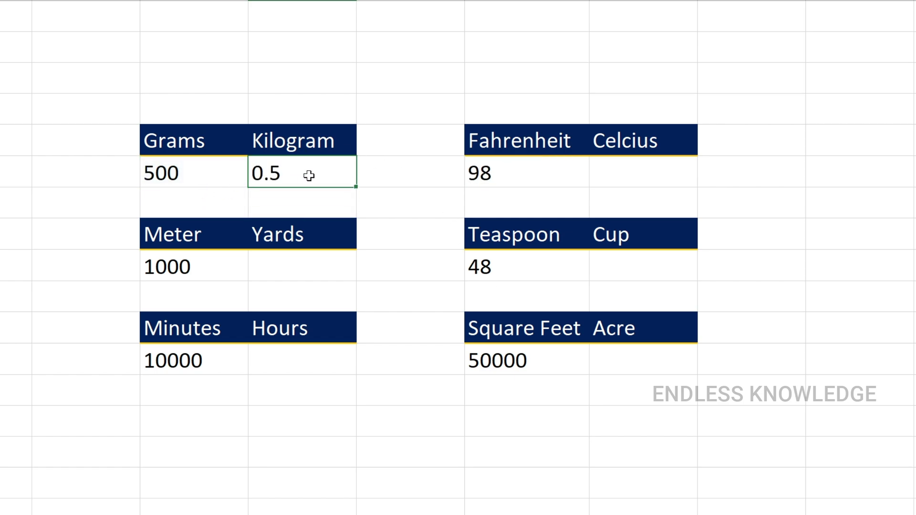
pyautogui.click(205, 172)
pyautogui.write('1000')
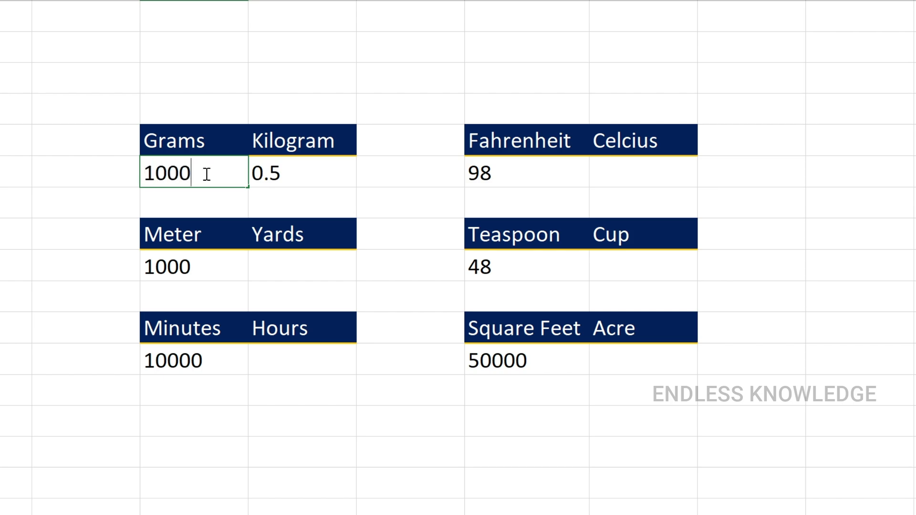
pyautogui.press('Return')
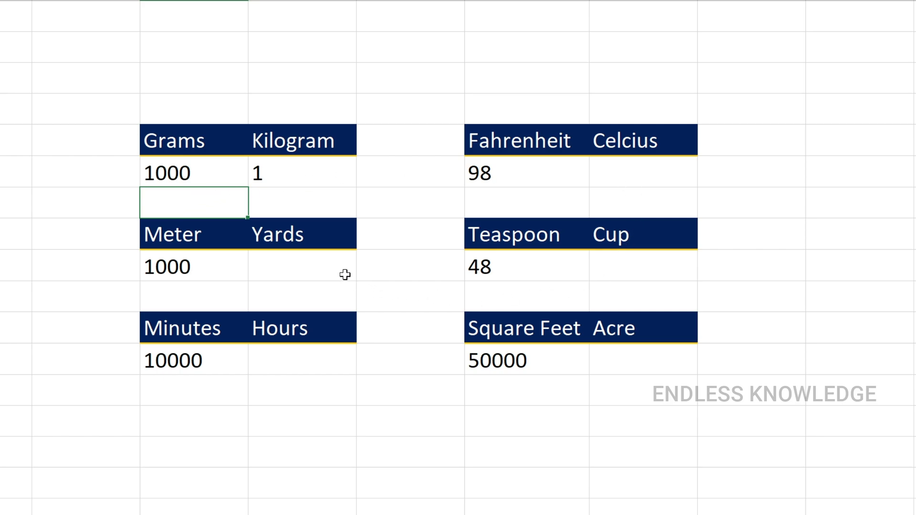
pyautogui.click(310, 262)
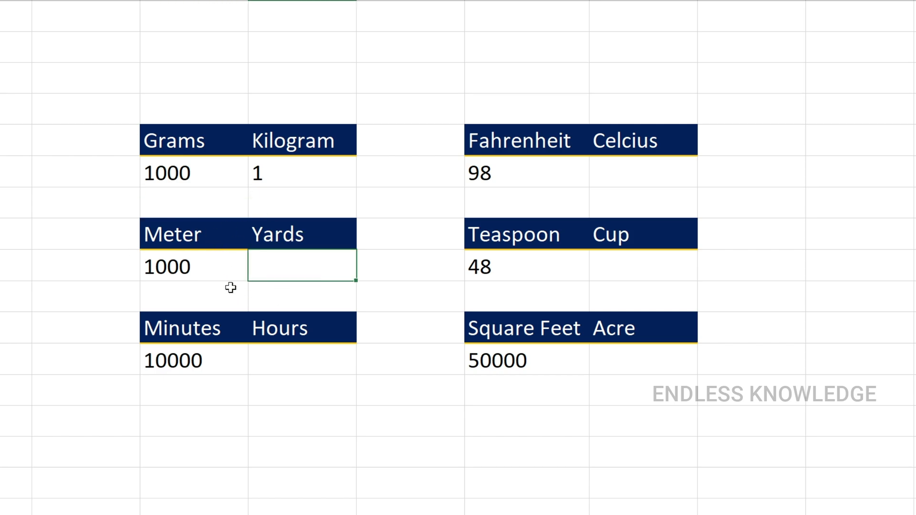
# Begin =CONVERT( in the Yards cell with H17 (1000 meters) as the number
pyautogui.write('=con')
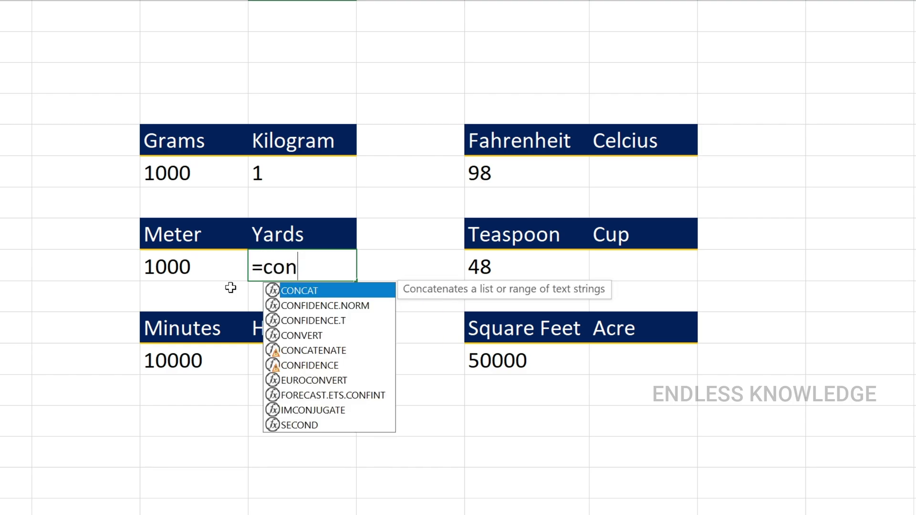
pyautogui.press('Escape')
pyautogui.write('nv')
pyautogui.press('BackSpace')
pyautogui.press('BackSpace')
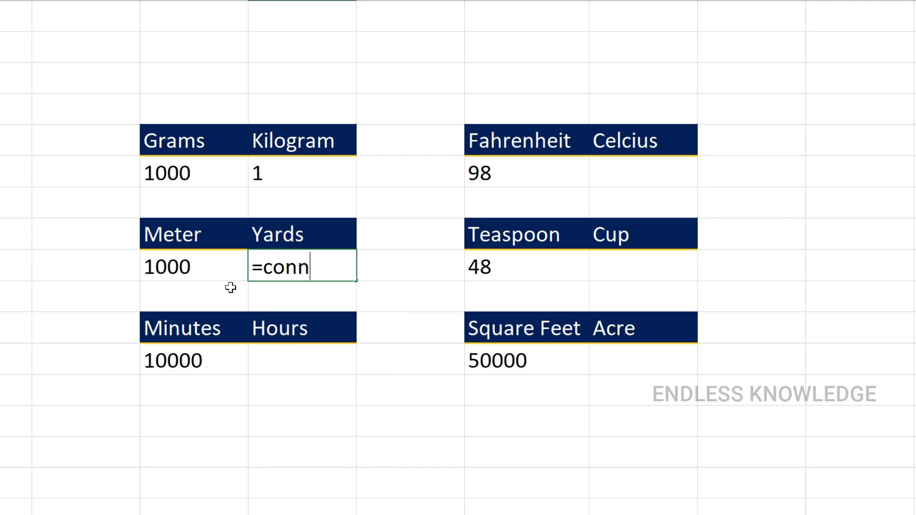
pyautogui.write('v')
pyautogui.press('Tab')
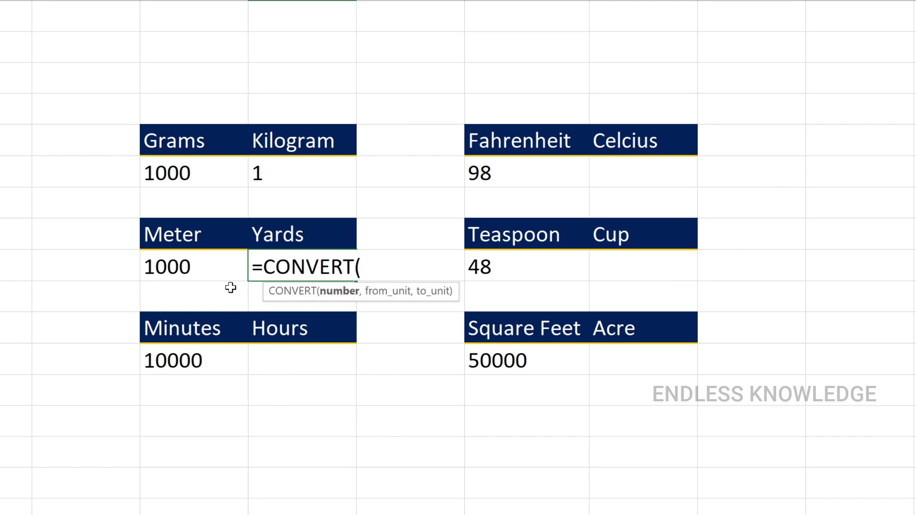
pyautogui.click(194, 266)
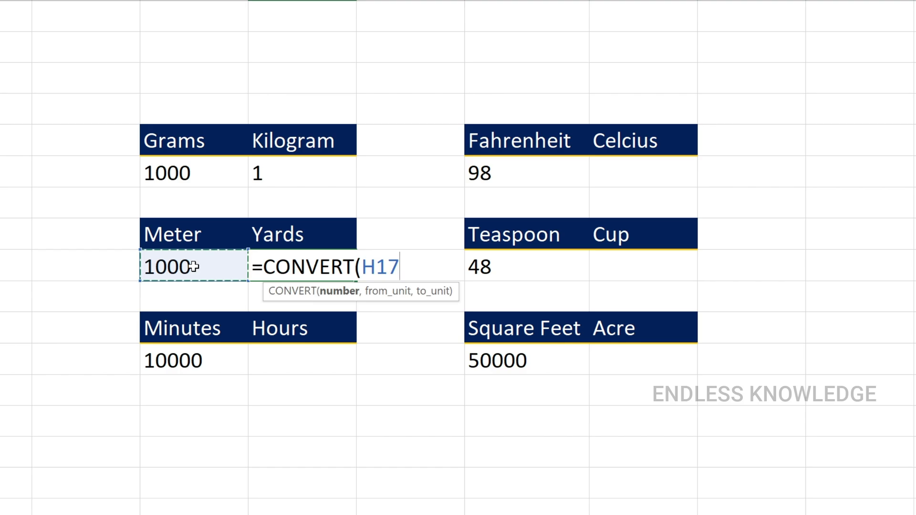
pyautogui.write(',')
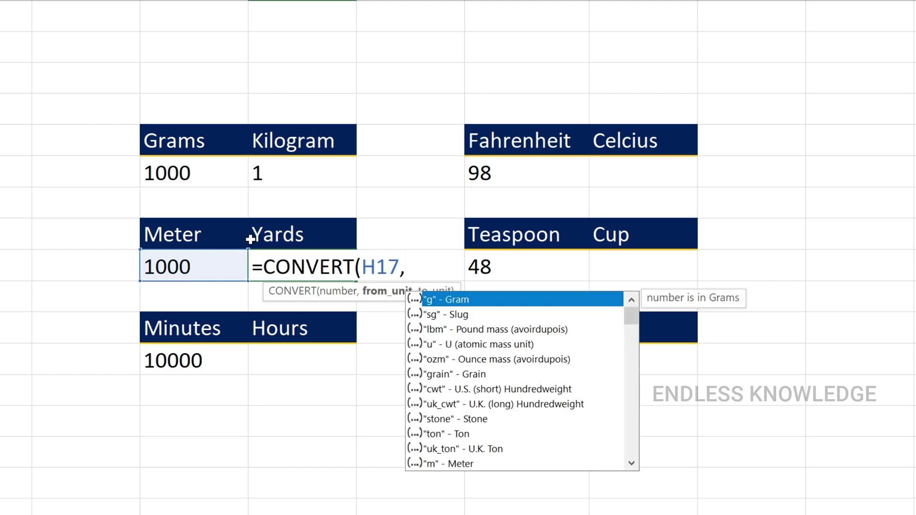
# Finish the formula with "m" to "yd", showing 1093.613 yards
pyautogui.scroll(-2, 524, 362)
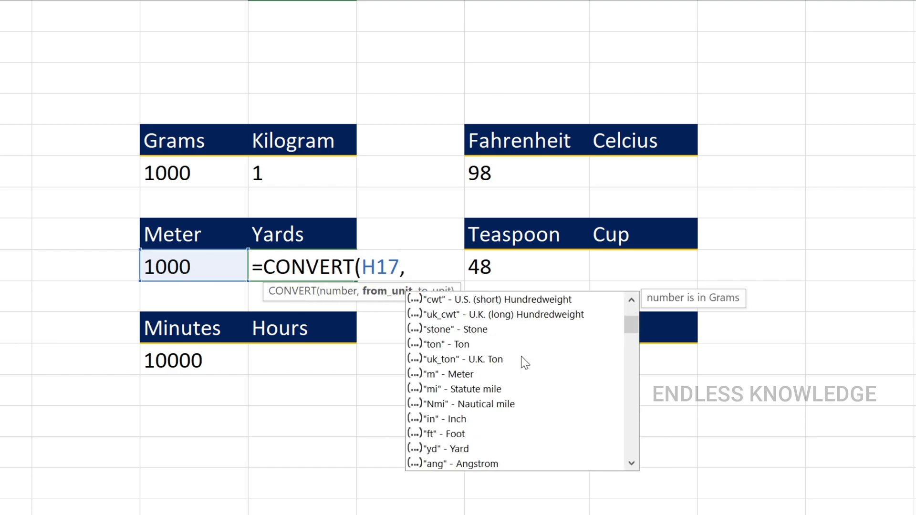
pyautogui.click(453, 375)
pyautogui.doubleClick(453, 375)
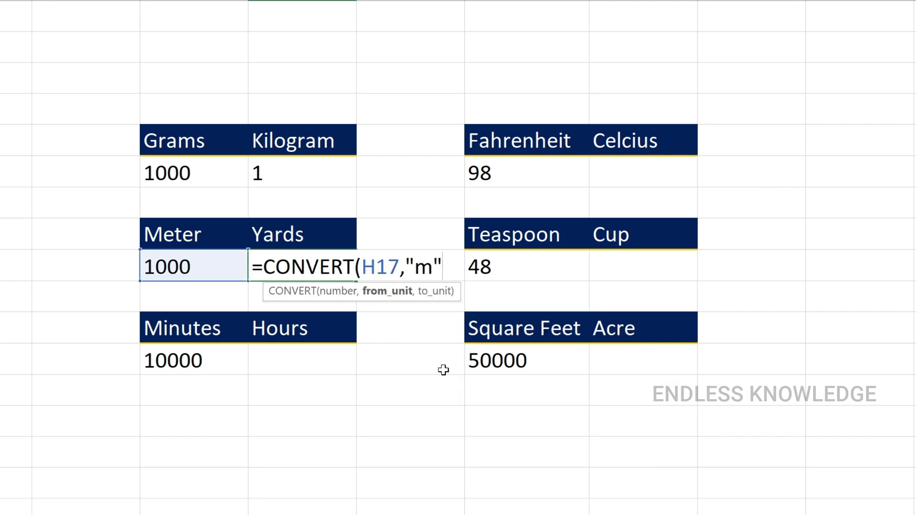
pyautogui.write(',')
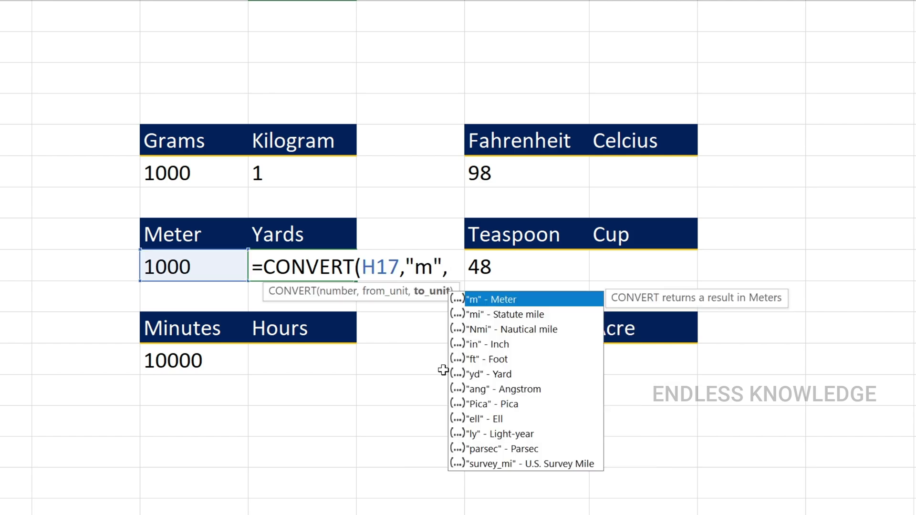
pyautogui.doubleClick(498, 374)
pyautogui.write(')')
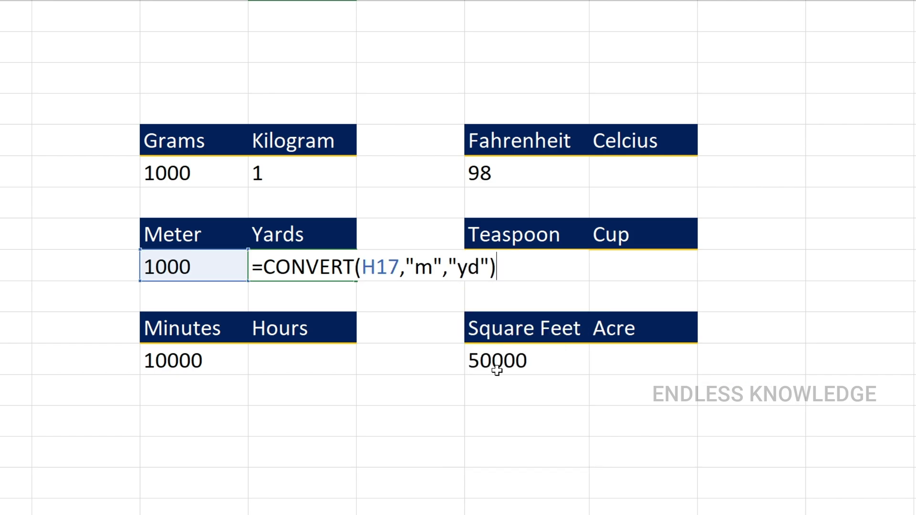
pyautogui.press('Return')
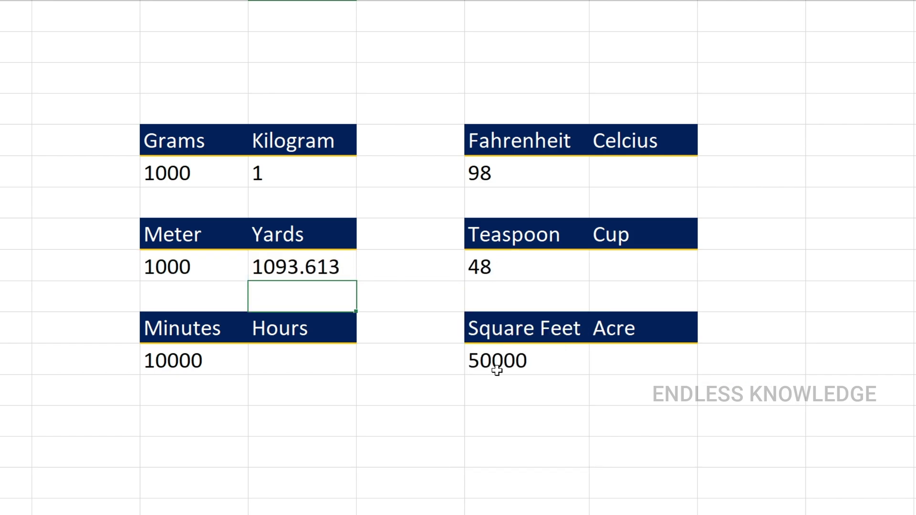
pyautogui.click(190, 265)
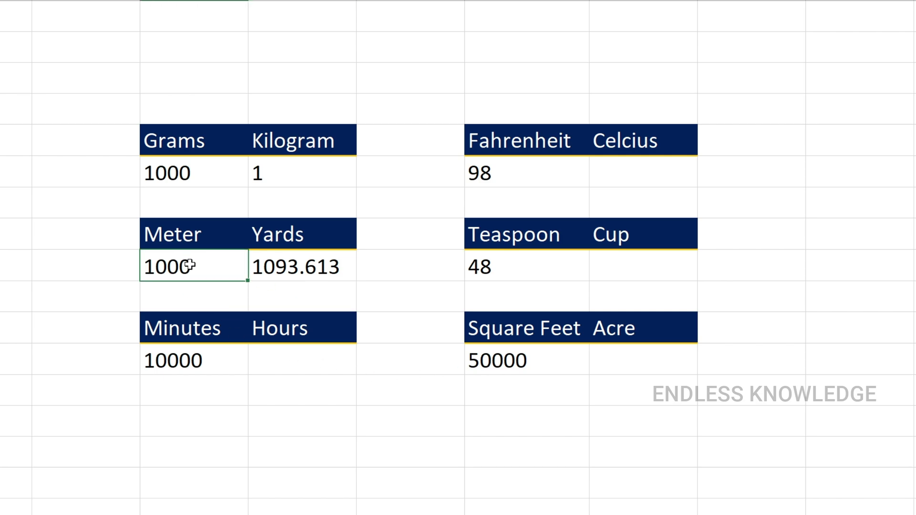
# Set meters to 2000, then complete =CONVERT(H20,"mn","hr") in the Hours cell for 166.6667
pyautogui.write('2000')
pyautogui.press('Return')
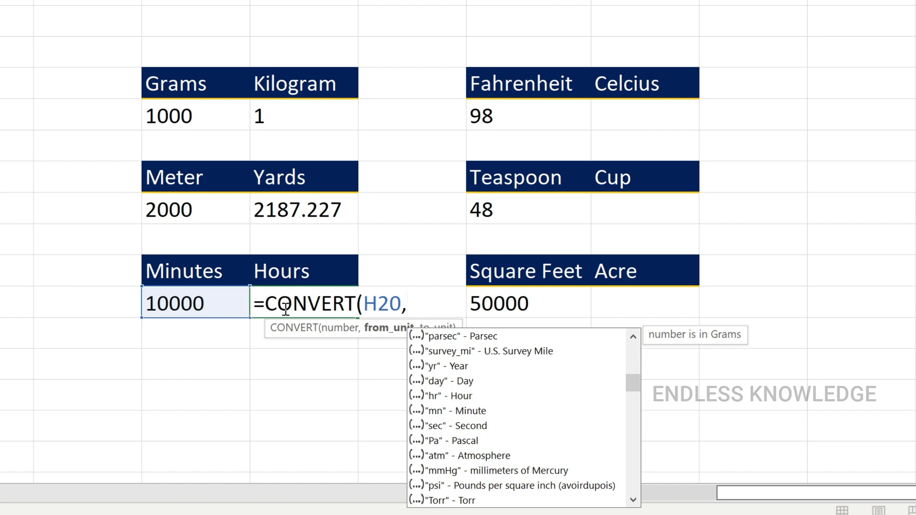
pyautogui.click(471, 414)
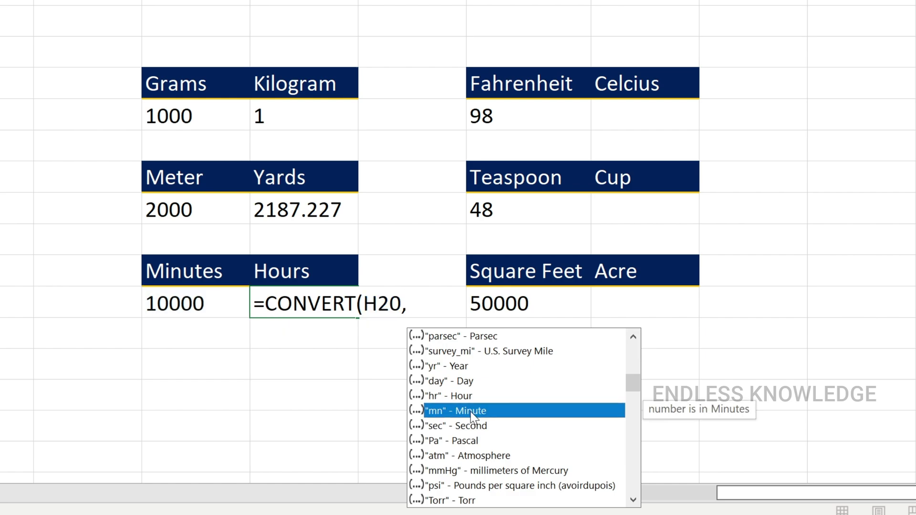
pyautogui.doubleClick(468, 411)
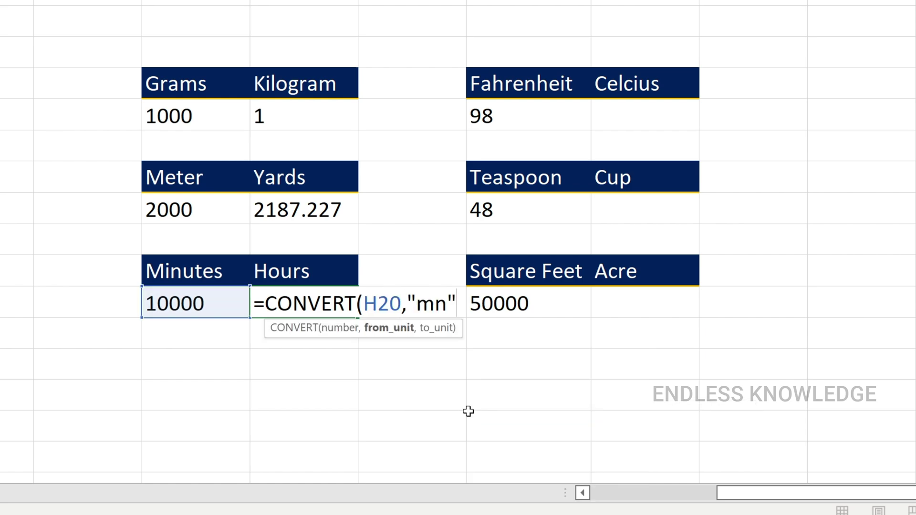
pyautogui.write(',')
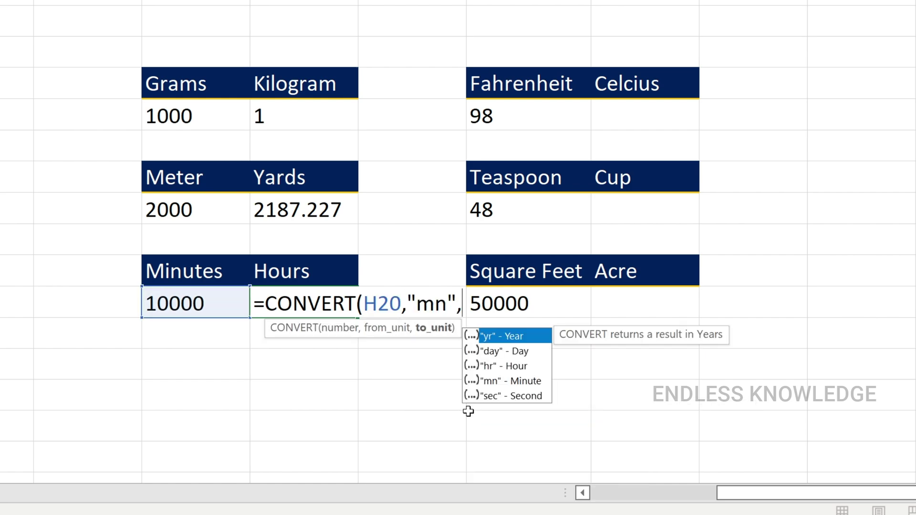
pyautogui.click(519, 368)
pyautogui.doubleClick(519, 366)
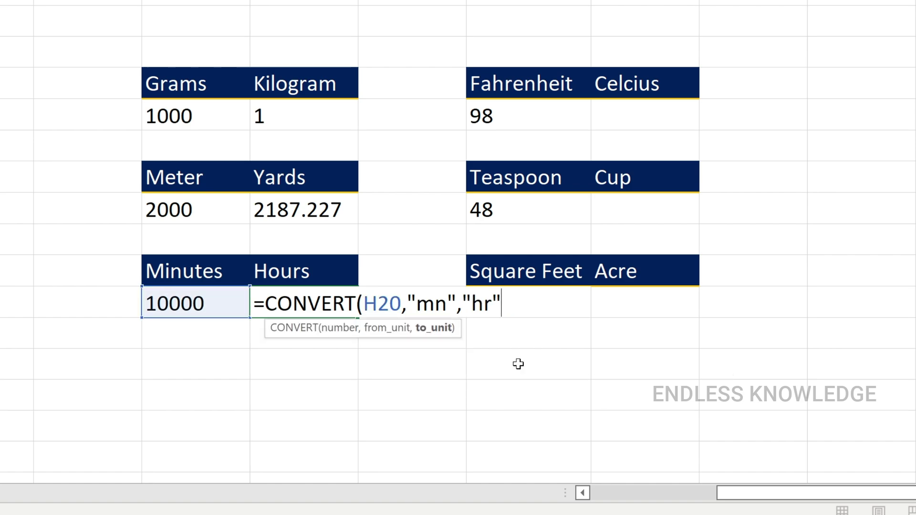
pyautogui.press('Return')
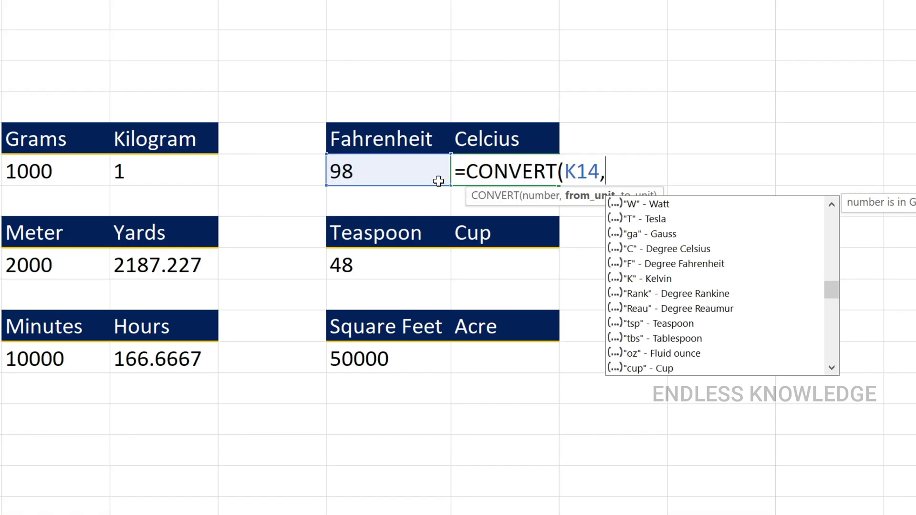
# Complete =CONVERT(K14,"F","C") in the Celcius cell, giving 36.66667 for 98°F
pyautogui.click(662, 265)
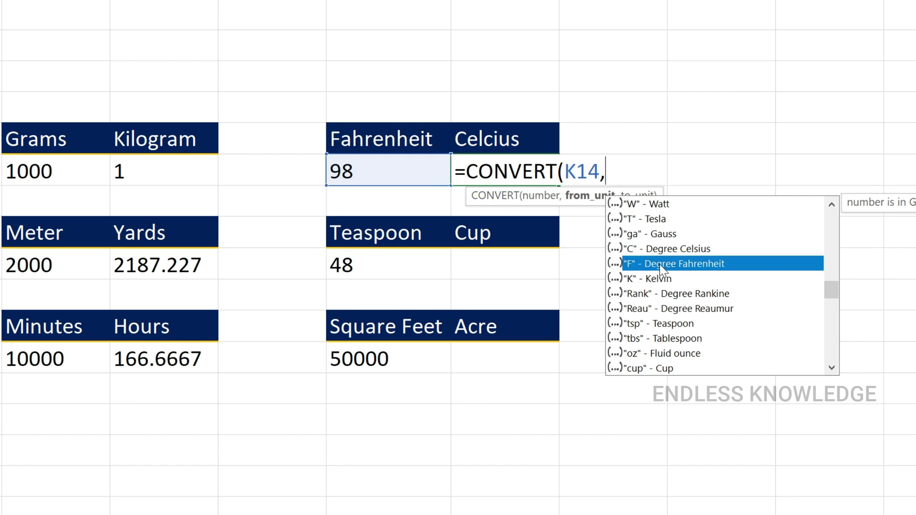
pyautogui.doubleClick(661, 265)
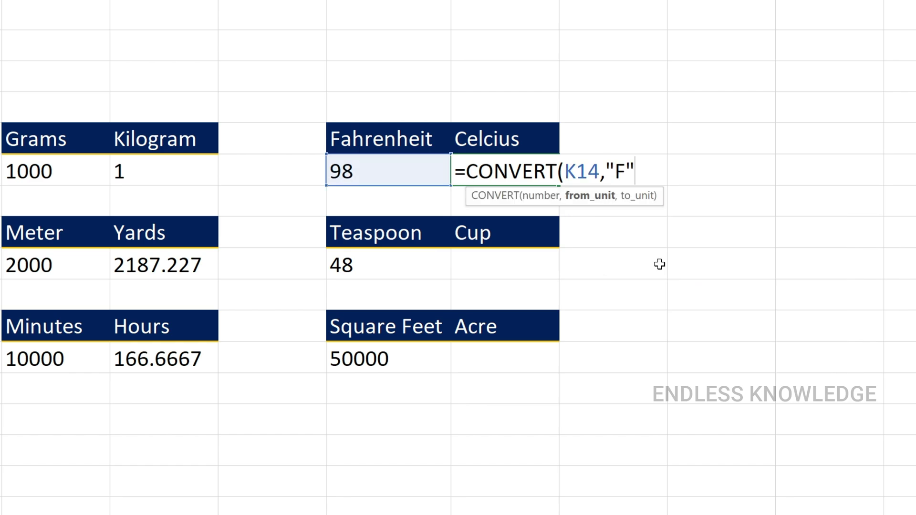
pyautogui.write(',')
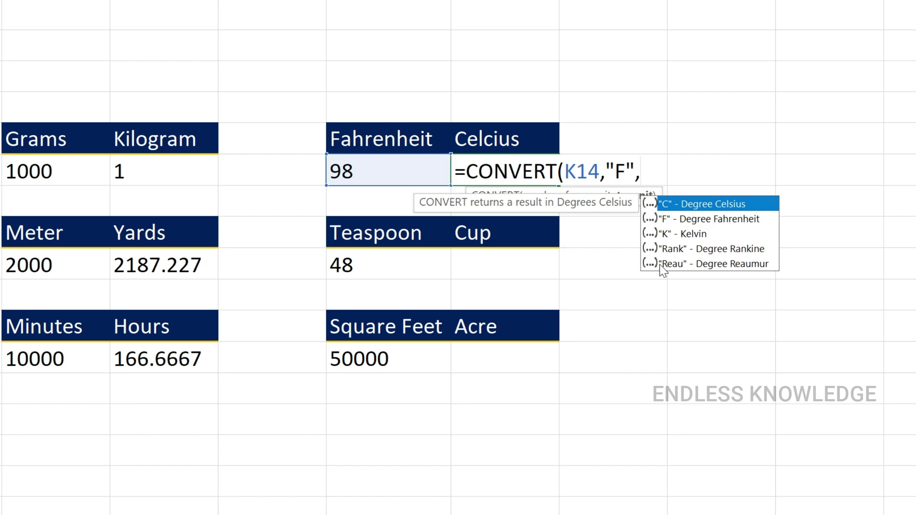
pyautogui.doubleClick(694, 205)
pyautogui.press('Return')
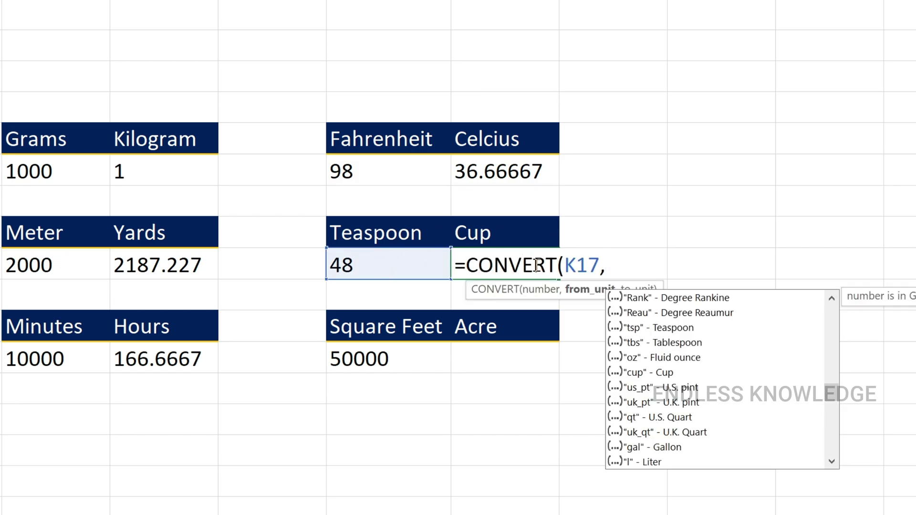
# Complete =CONVERT(K17,"tsp","cup") in the Cup cell, giving 1 for 48 teaspoons
pyautogui.click(664, 329)
pyautogui.doubleClick(664, 329)
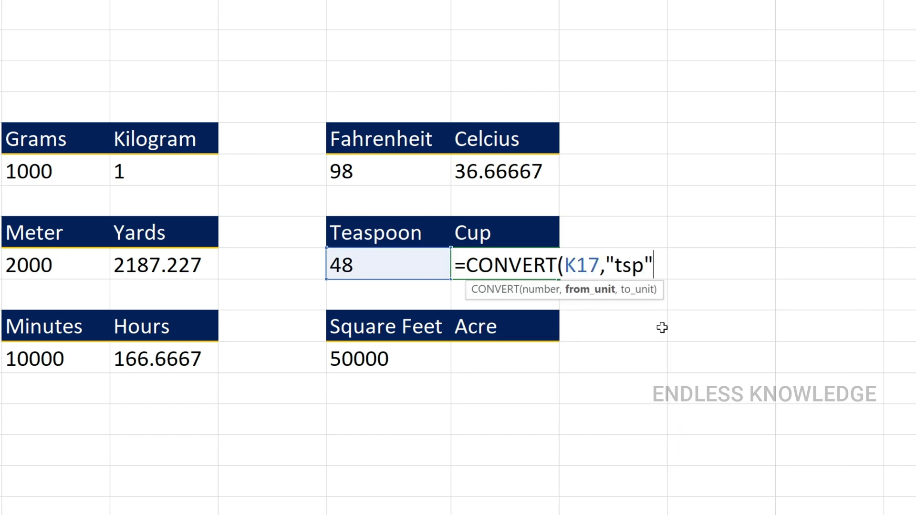
pyautogui.write(',')
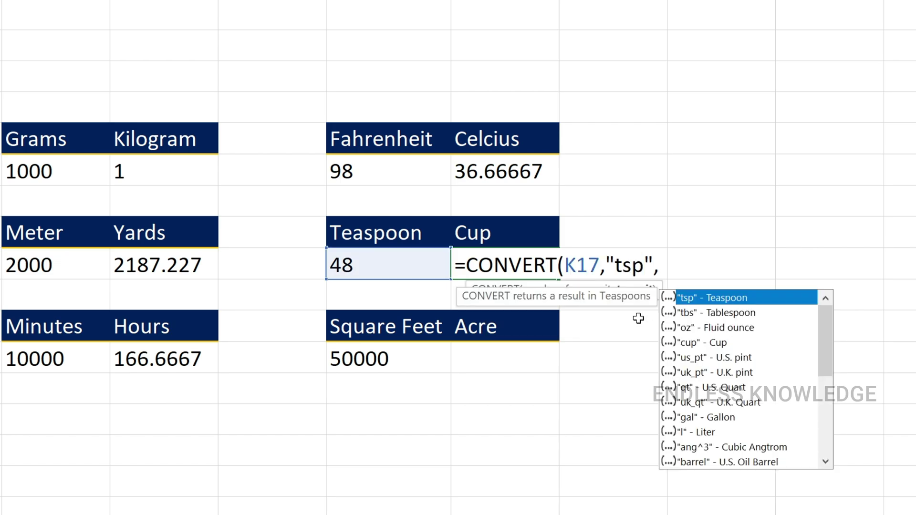
pyautogui.press('Down')
pyautogui.press('Down')
pyautogui.press('Down')
pyautogui.press('Tab')
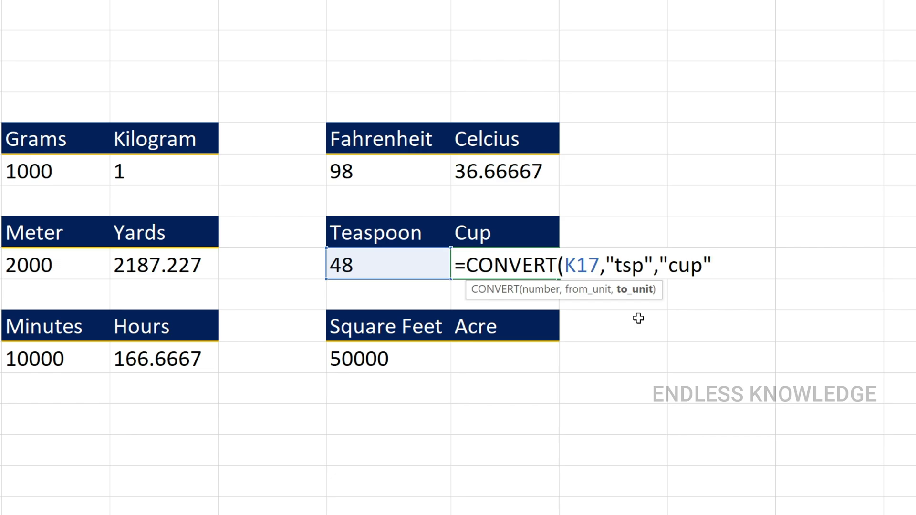
pyautogui.press('Return')
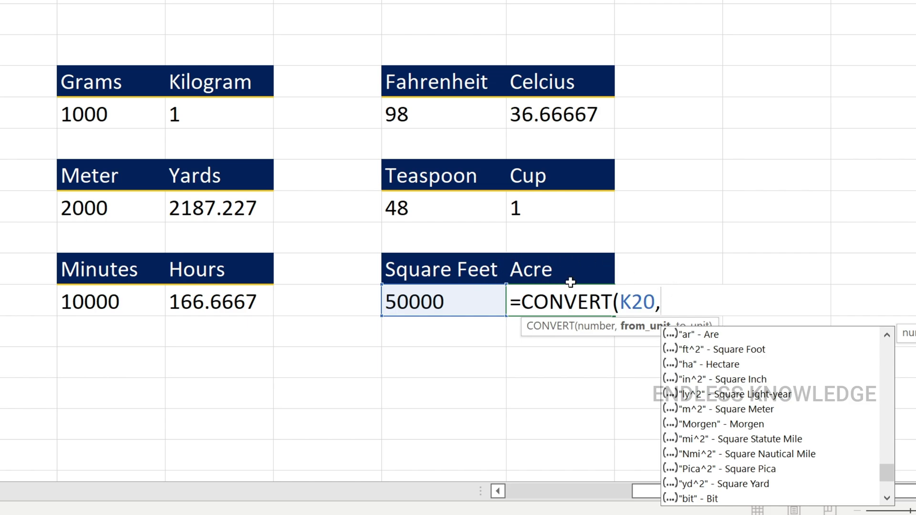
# Complete =CONVERT(K20,"ft^2","uk_acre") in the Acre cell, giving 1.147842
pyautogui.click(725, 352)
pyautogui.doubleClick(725, 351)
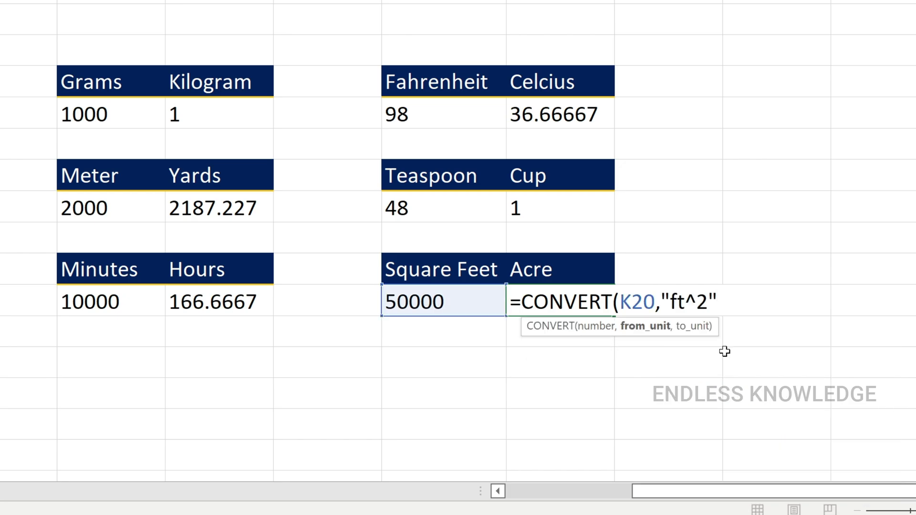
pyautogui.write(',')
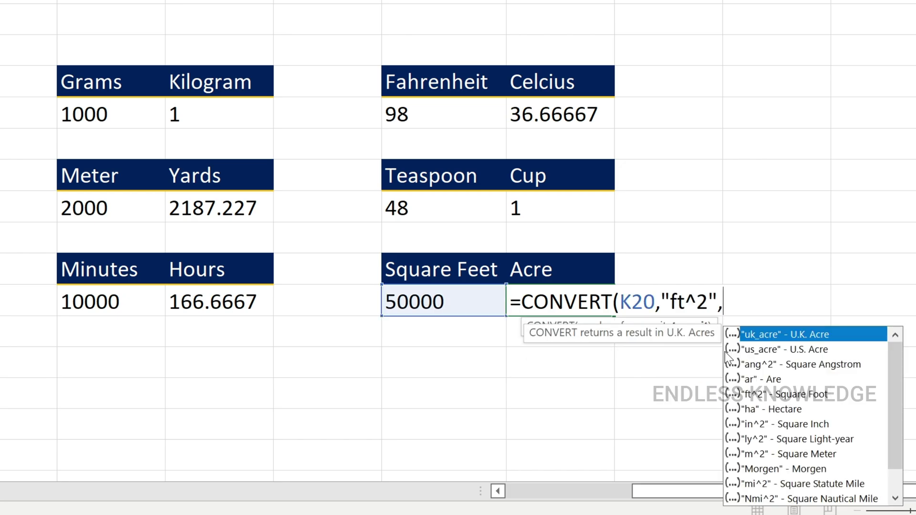
pyautogui.press('Tab')
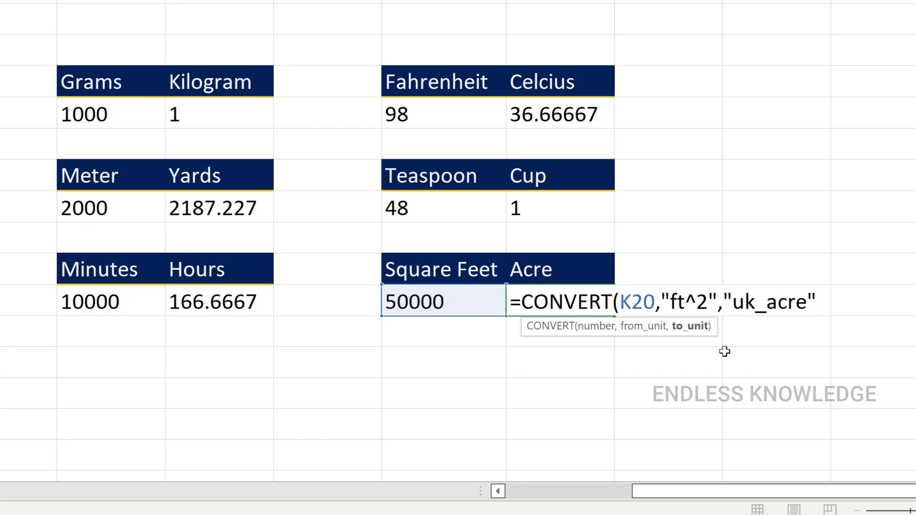
pyautogui.write(')')
pyautogui.press('Return')
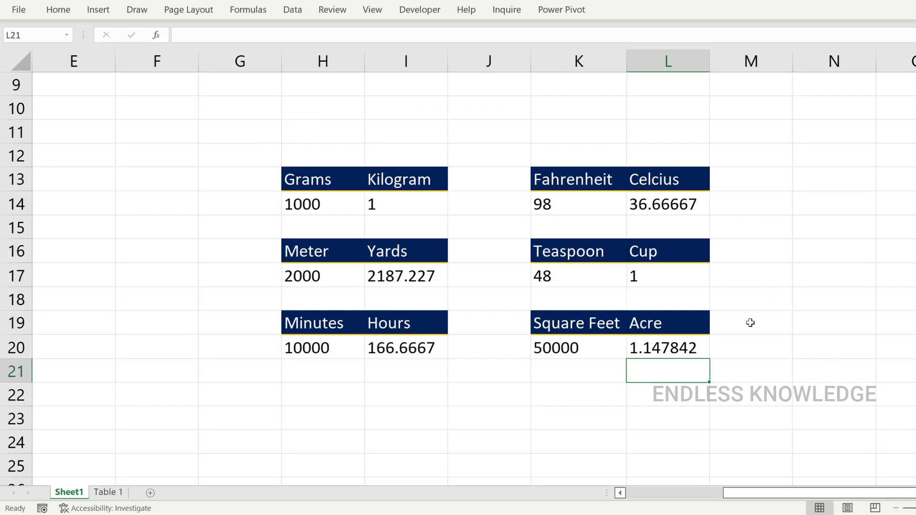
pyautogui.hotkey('alt', 'Tab')
pyautogui.scroll(-10, 652, 243)
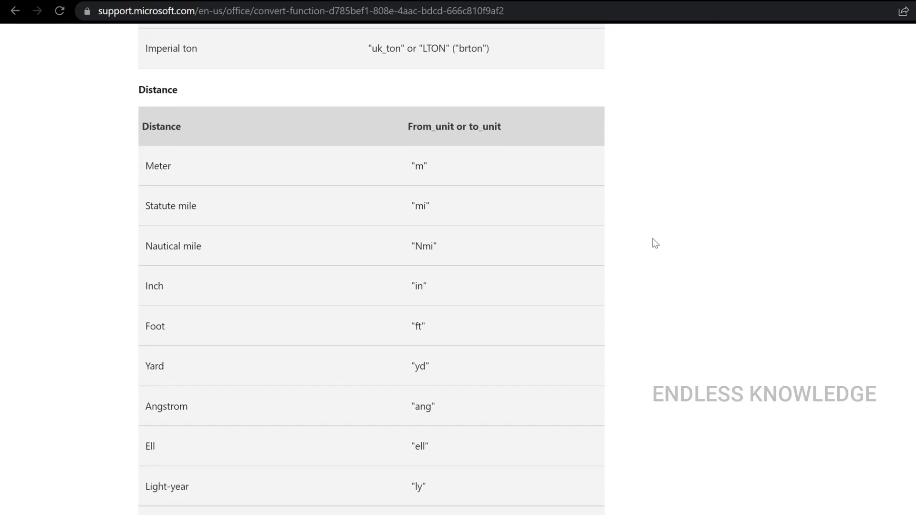
pyautogui.scroll(-20, 649, 238)
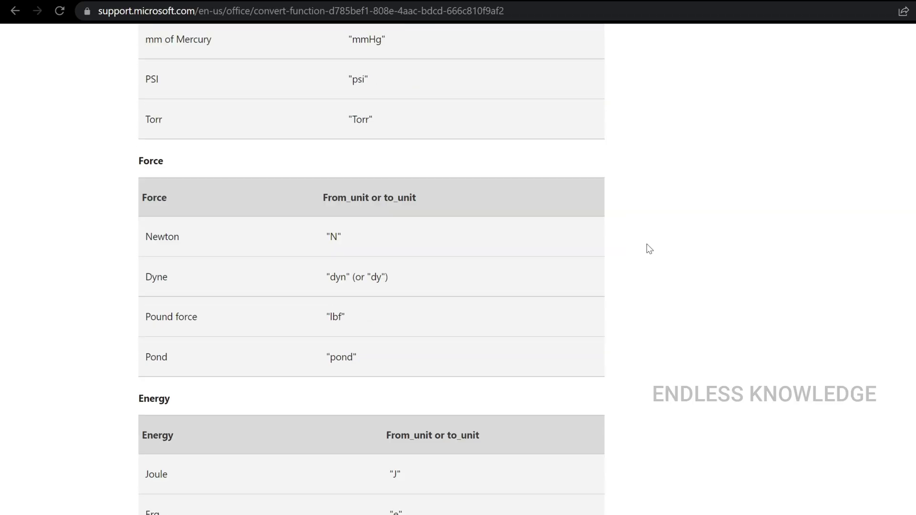
pyautogui.scroll(-20, 649, 251)
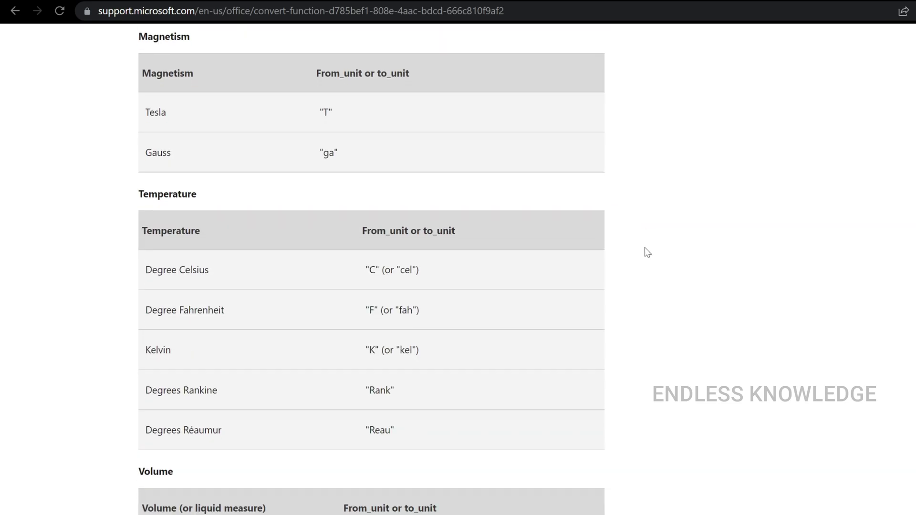
pyautogui.scroll(-8, 647, 253)
pyautogui.hotkey('alt', 'Tab')
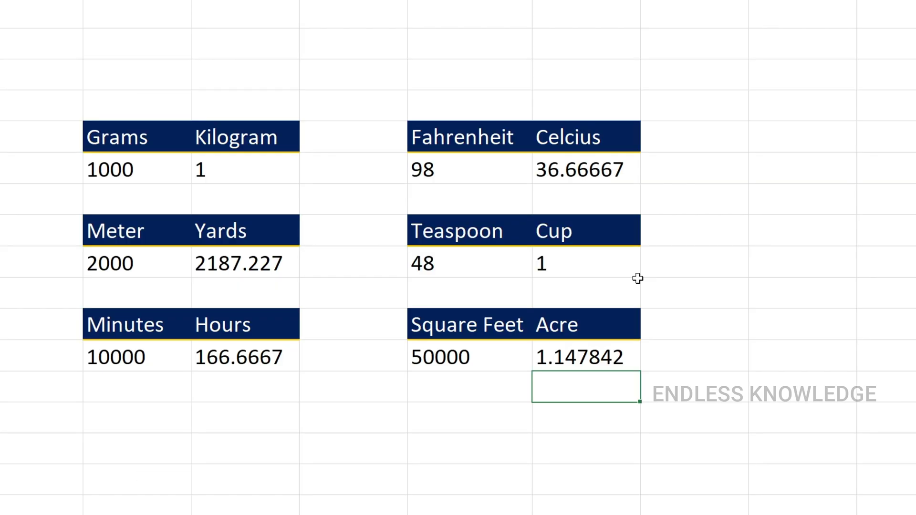
# Replace the Cup formula's "cup" target with uppercase "CUP", producing #N/A
pyautogui.doubleClick(586, 256)
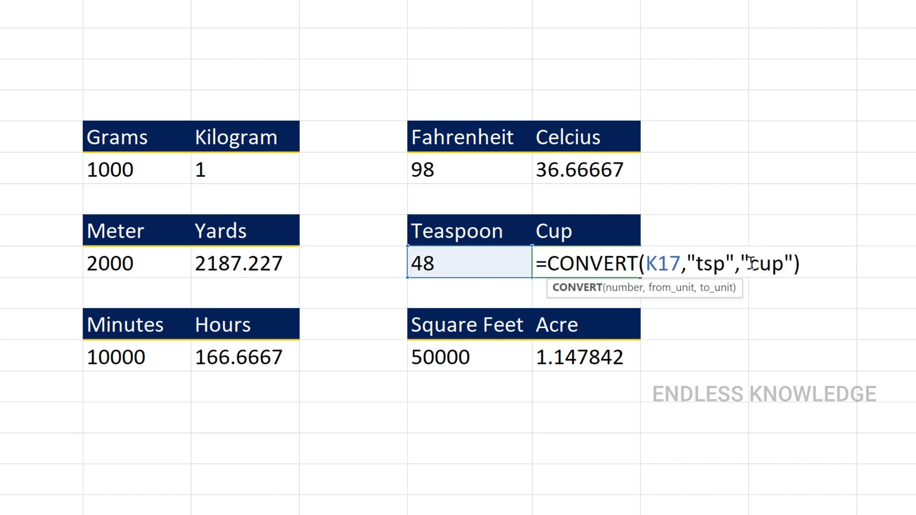
pyautogui.moveTo(750, 264); pyautogui.dragTo(777, 265)
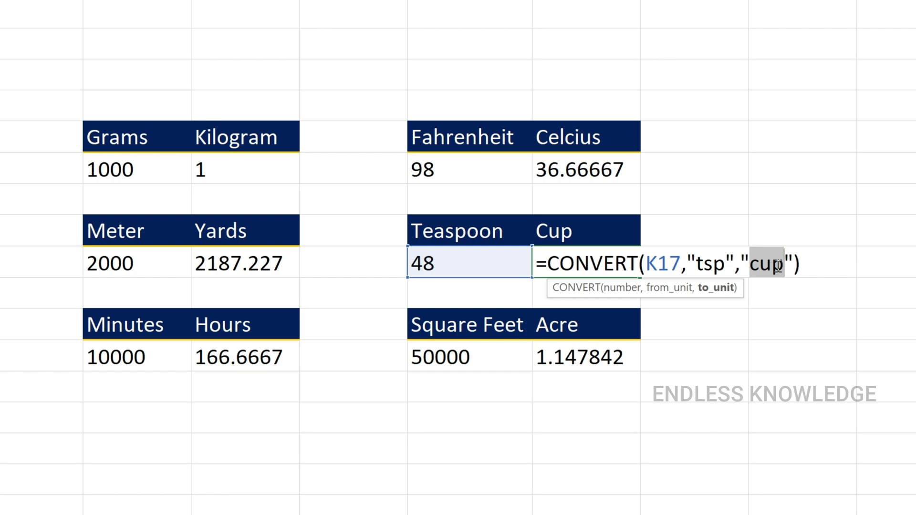
pyautogui.press('BackSpace')
pyautogui.press('Down')
pyautogui.press('Down')
pyautogui.press('Down')
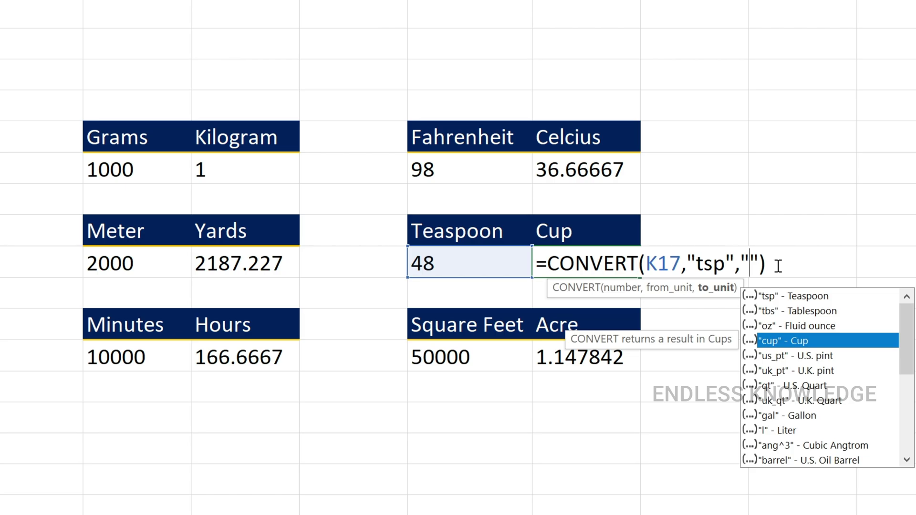
pyautogui.write('CUP')
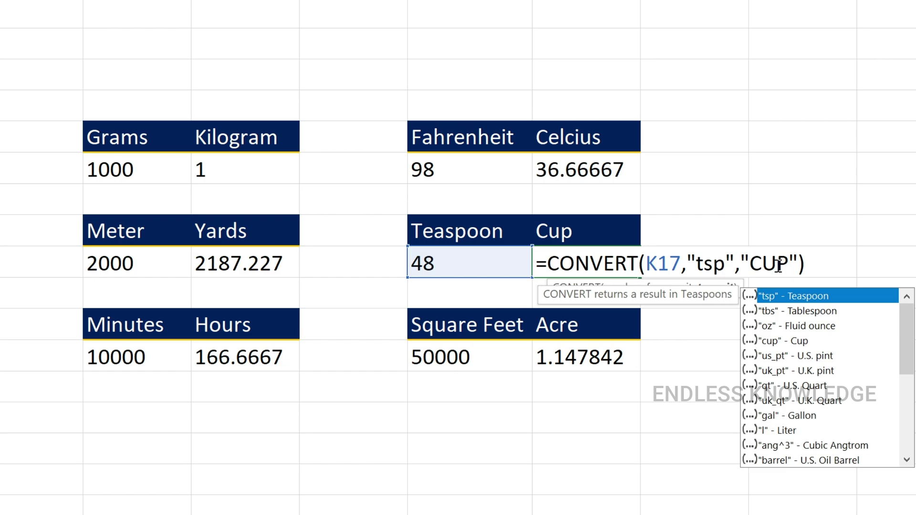
pyautogui.press('Return')
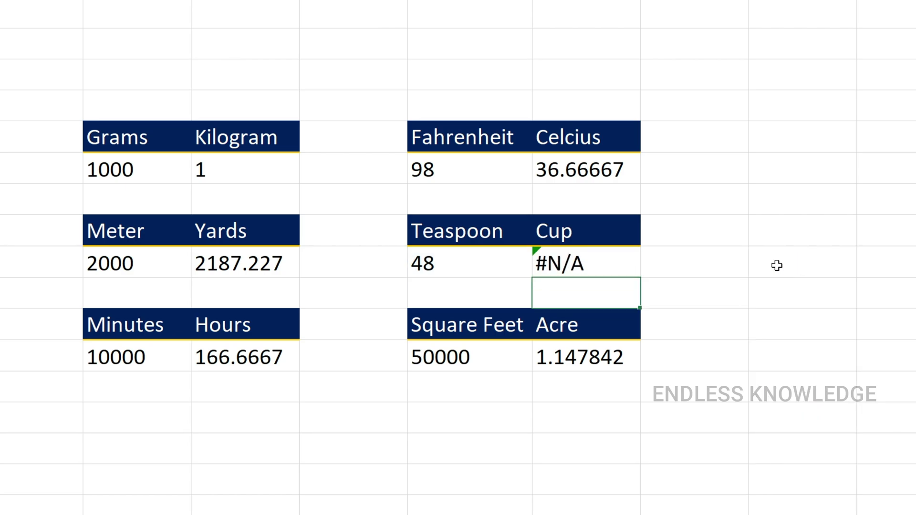
pyautogui.press('Up')
pyautogui.press('F2')
pyautogui.click(717, 268)
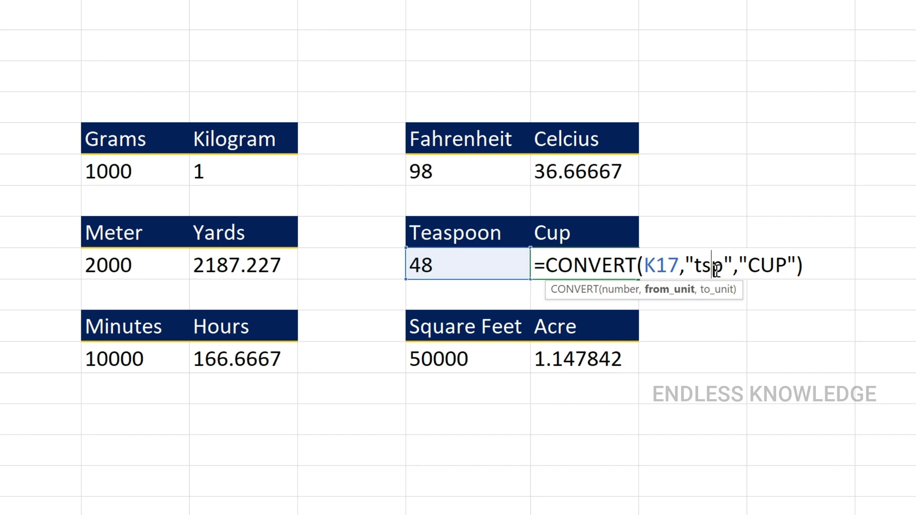
# Swap the Cup formula's "CUP" target unit for "ml"; the result stays #N/A
pyautogui.doubleClick(767, 265)
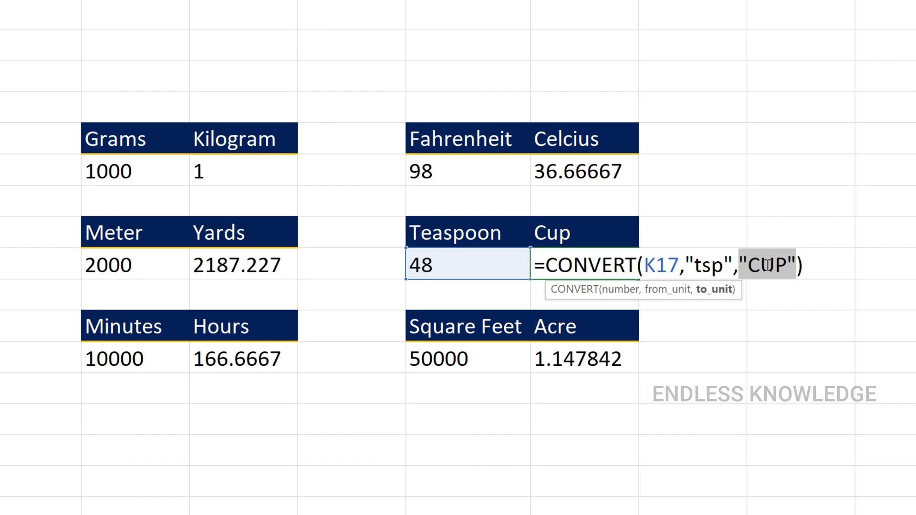
pyautogui.press('BackSpace')
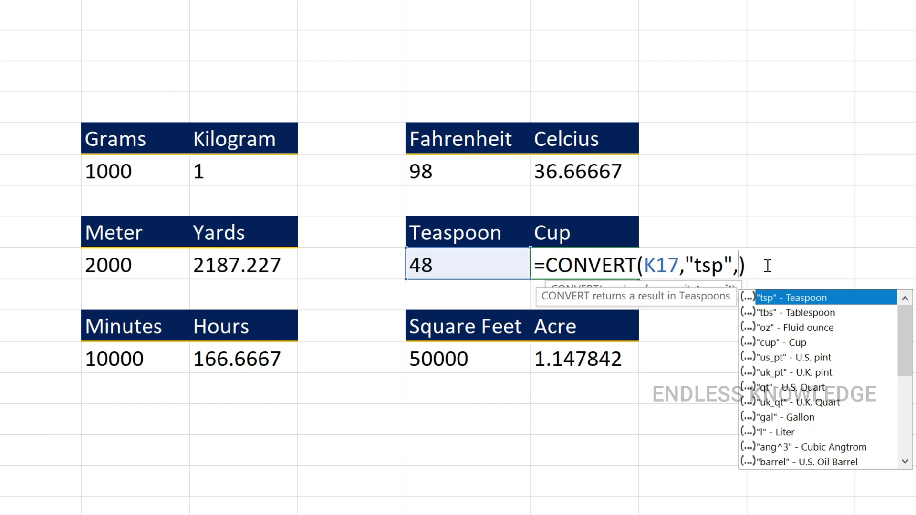
pyautogui.write('"ml"')
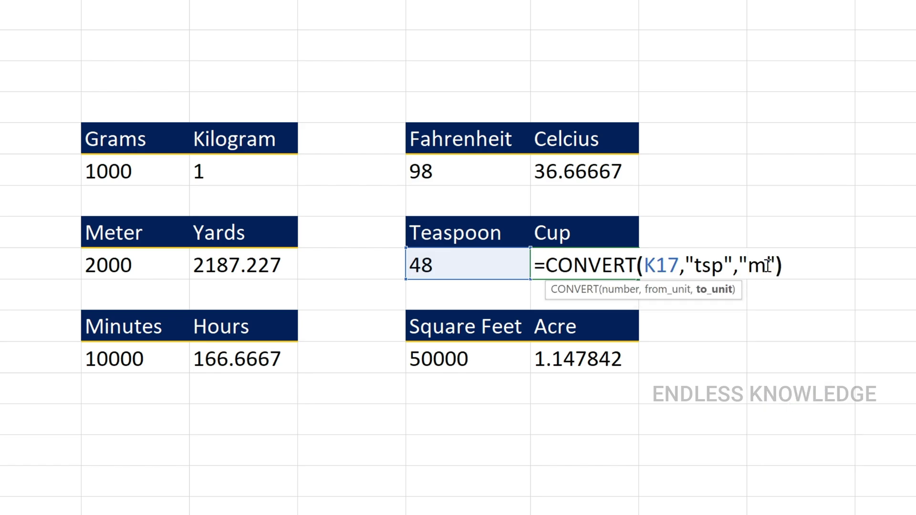
pyautogui.press('Return')
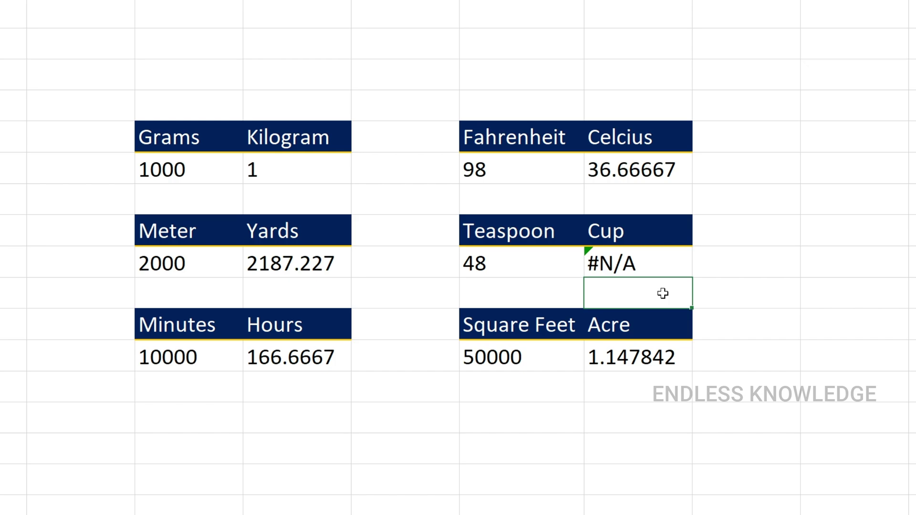
# Change the Celsius formula's "C" unit to lowercase "c" so it returns #N/A
pyautogui.doubleClick(644, 172)
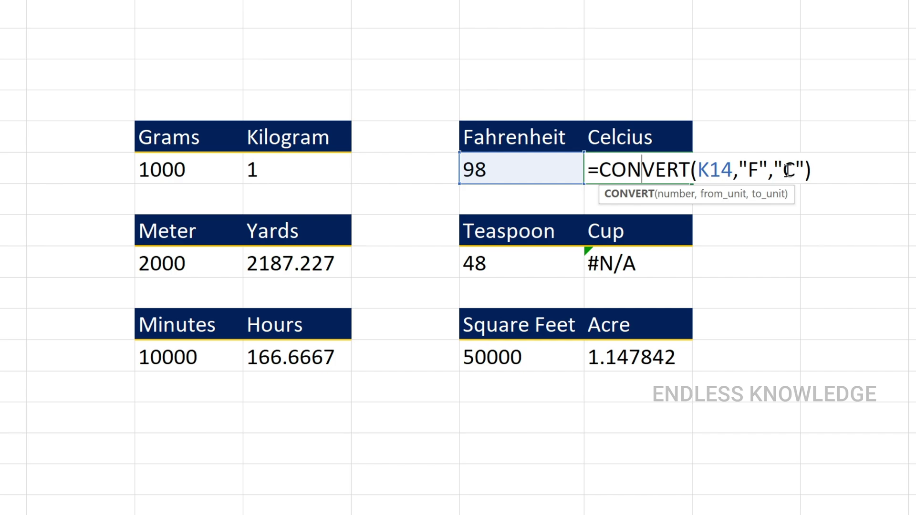
pyautogui.moveTo(788, 170); pyautogui.dragTo(796, 170)
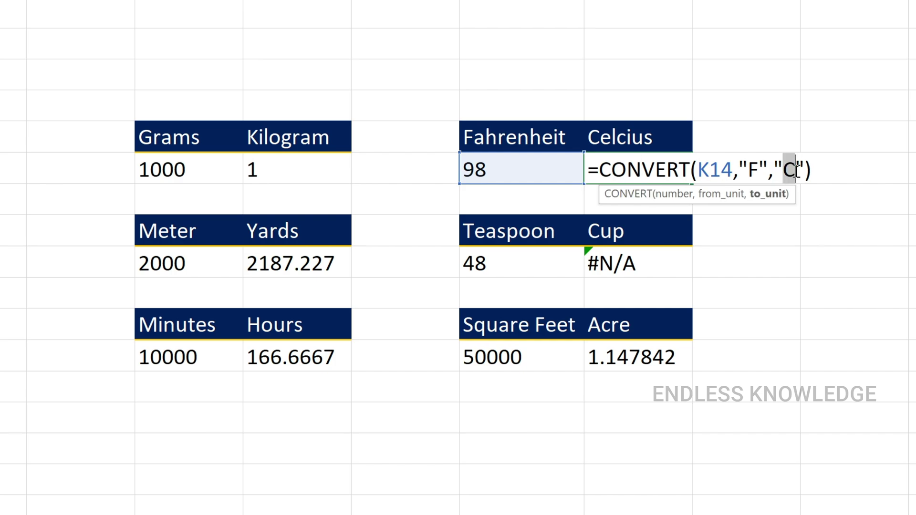
pyautogui.write('c')
pyautogui.press('Return')
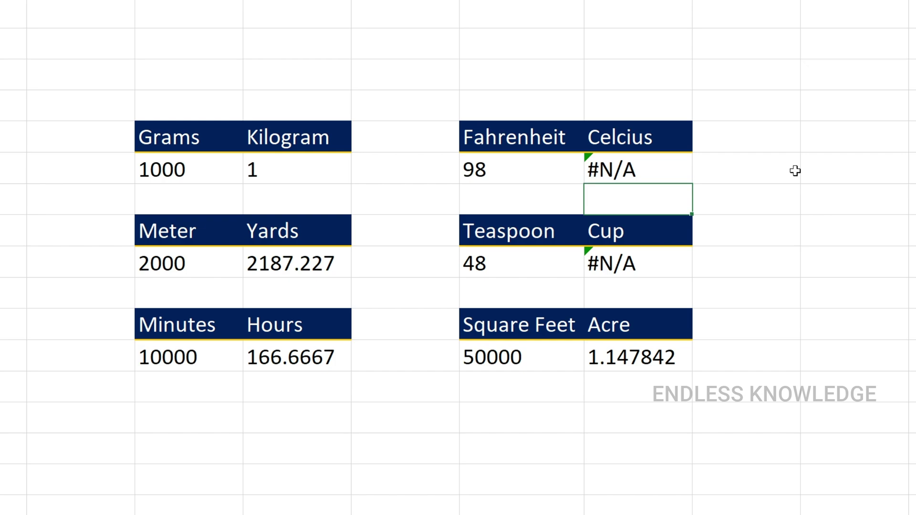
# Delete the lowercase "c" unit and browse the temperature unit suggestions back to Degree Celsius
pyautogui.doubleClick(649, 168)
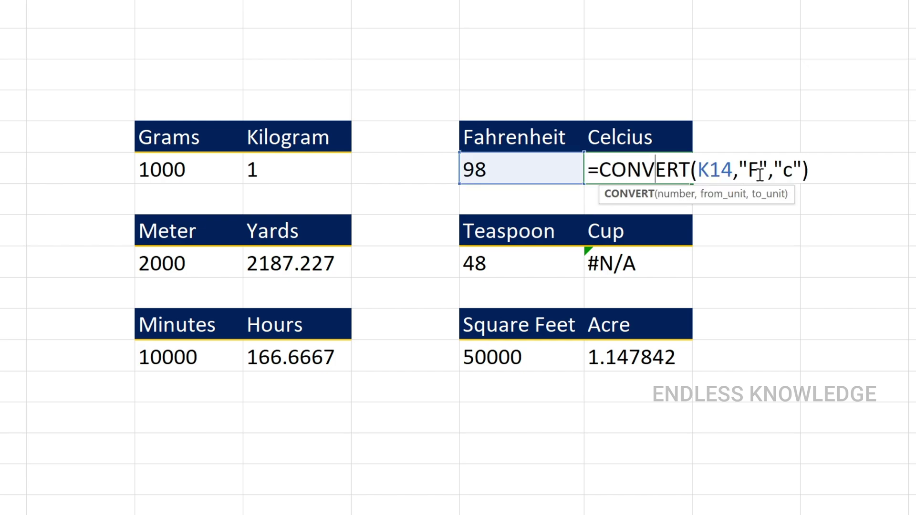
pyautogui.doubleClick(790, 170)
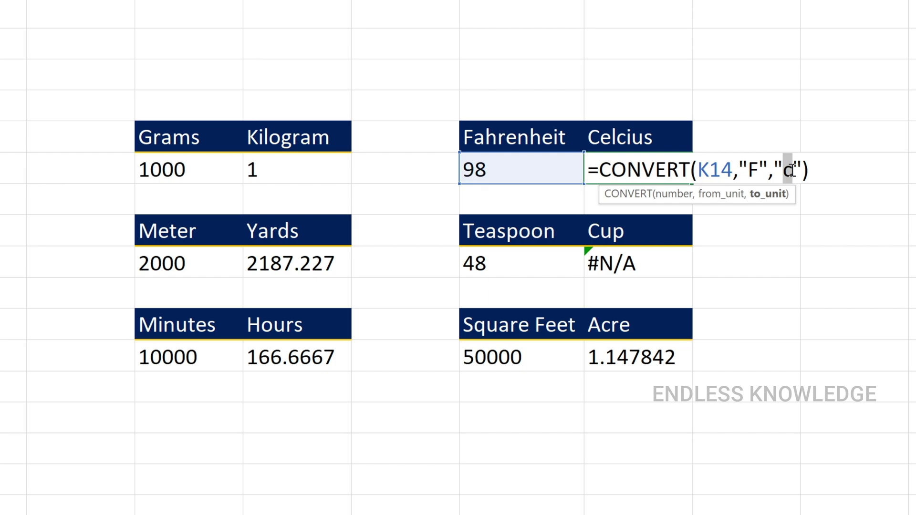
pyautogui.press('BackSpace')
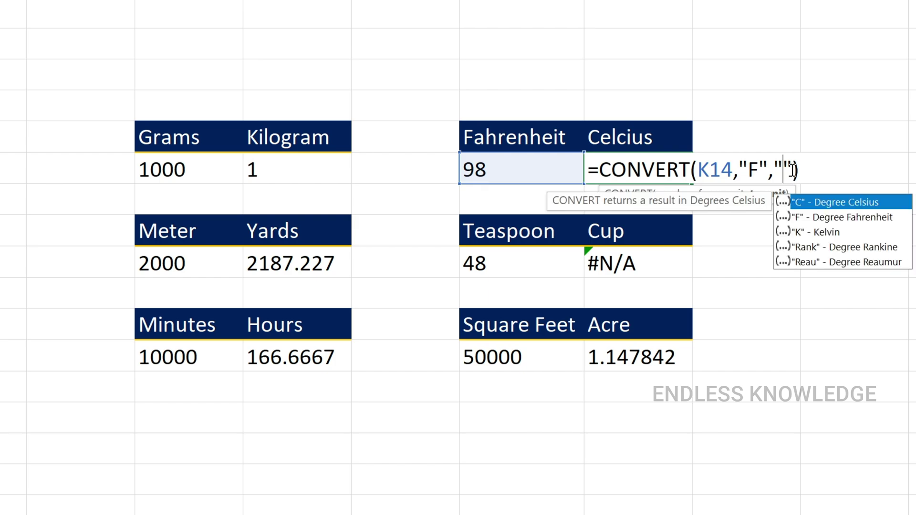
pyautogui.press('Down')
pyautogui.press('Up')
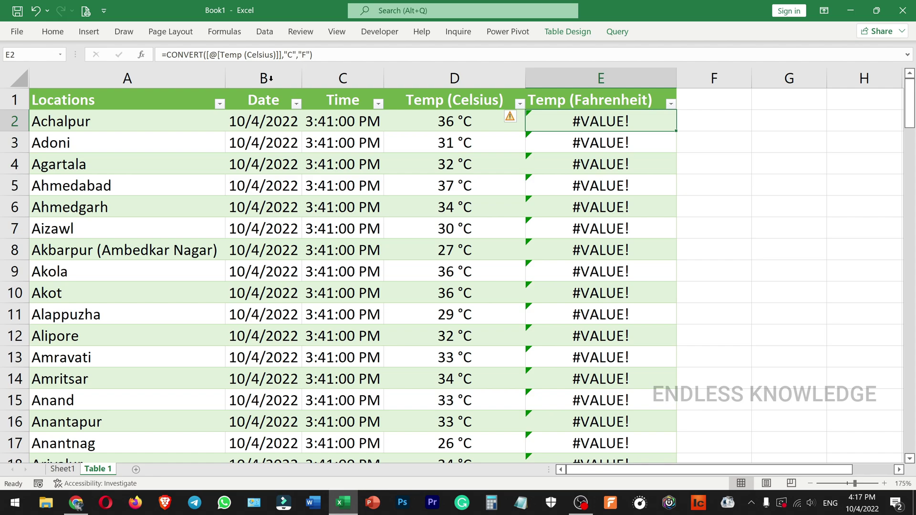
# Show the Queries & Connections pane from the Data tab
pyautogui.click(262, 32)
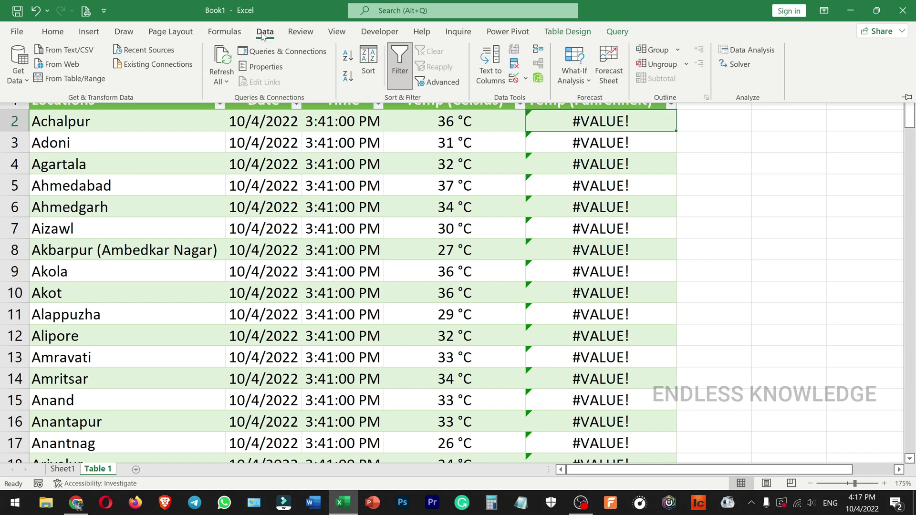
pyautogui.click(274, 52)
# In the Table 1 query, split Temp (Celsius) by digit to non-digit and remove the °C column
pyautogui.doubleClick(785, 152)
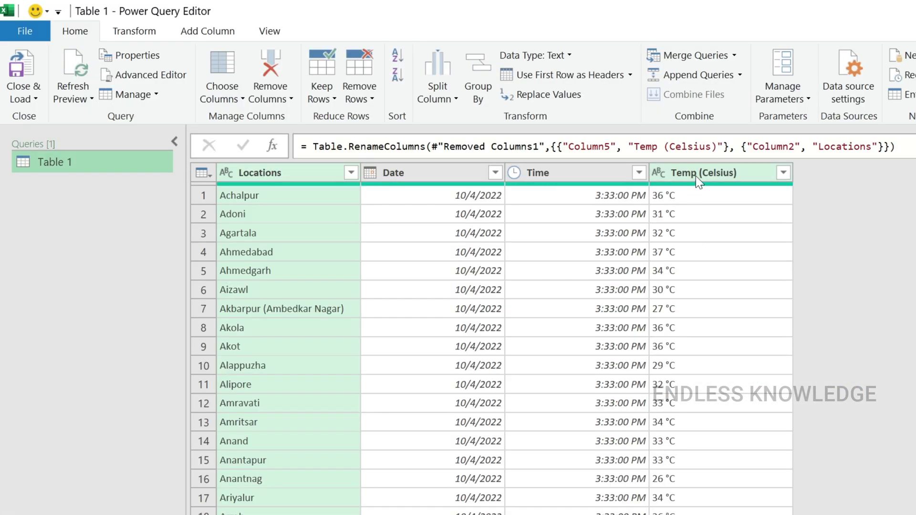
pyautogui.click(696, 176)
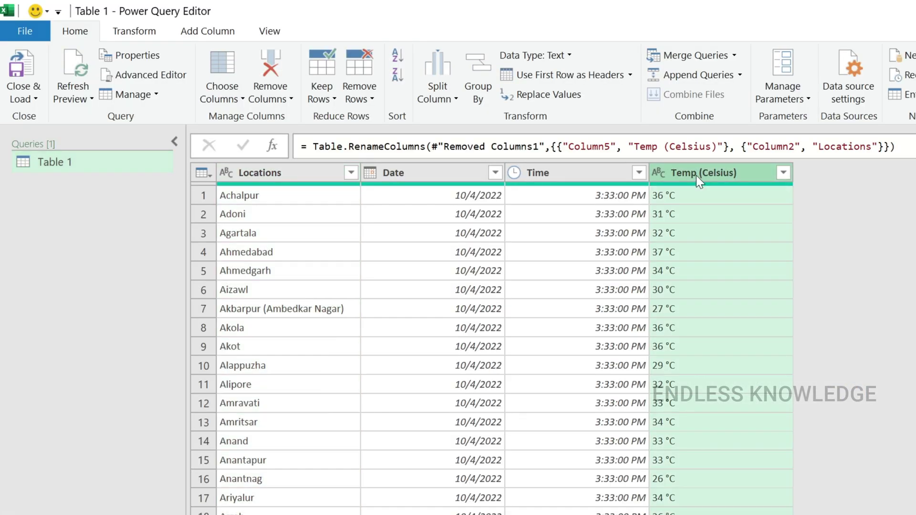
pyautogui.click(440, 101)
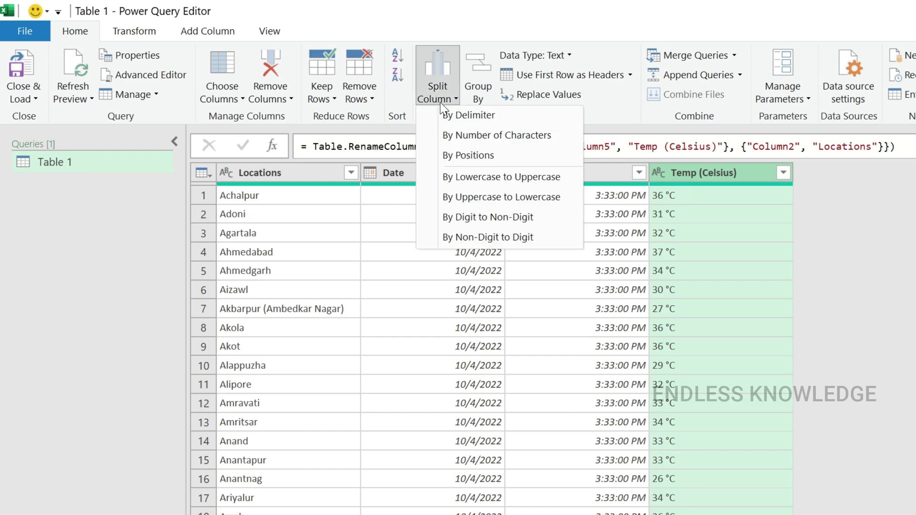
pyautogui.click(481, 217)
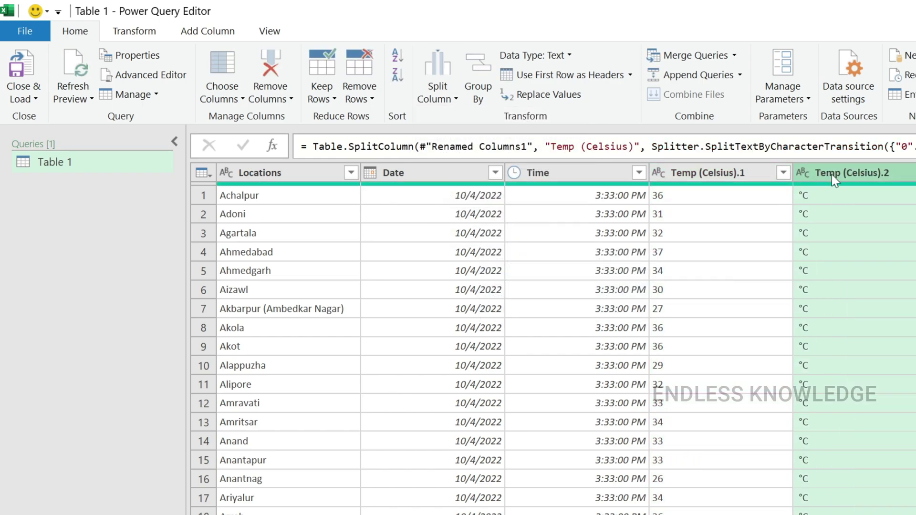
pyautogui.rightClick(832, 174)
pyautogui.click(833, 202)
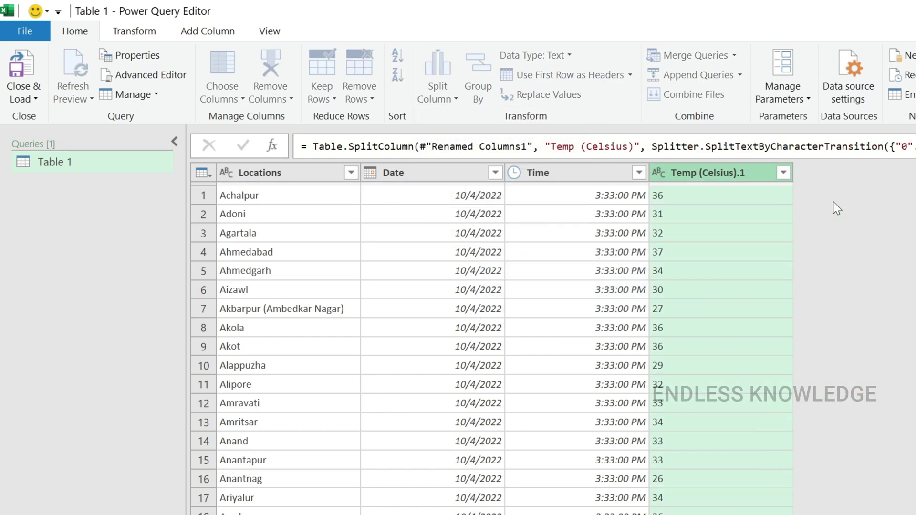
# Rename Temp (Celsius).1 back to Temp (Celsius) and load the cleaned data into Excel
pyautogui.doubleClick(735, 173)
pyautogui.click(748, 172)
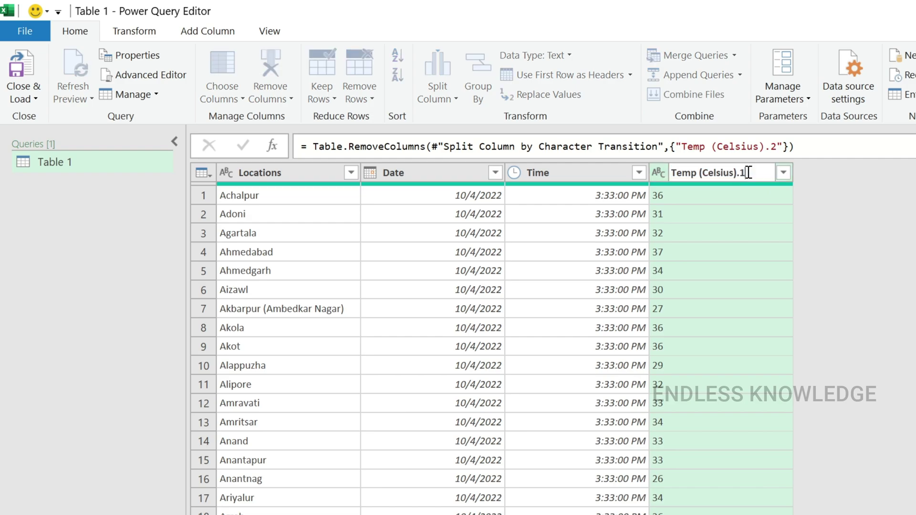
pyautogui.press('BackSpace')
pyautogui.press('BackSpace')
pyautogui.press('Return')
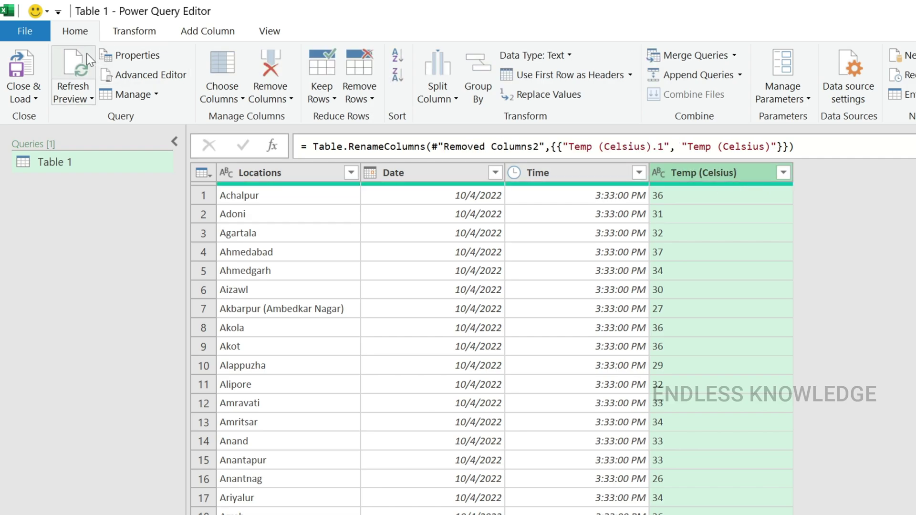
pyautogui.click(32, 65)
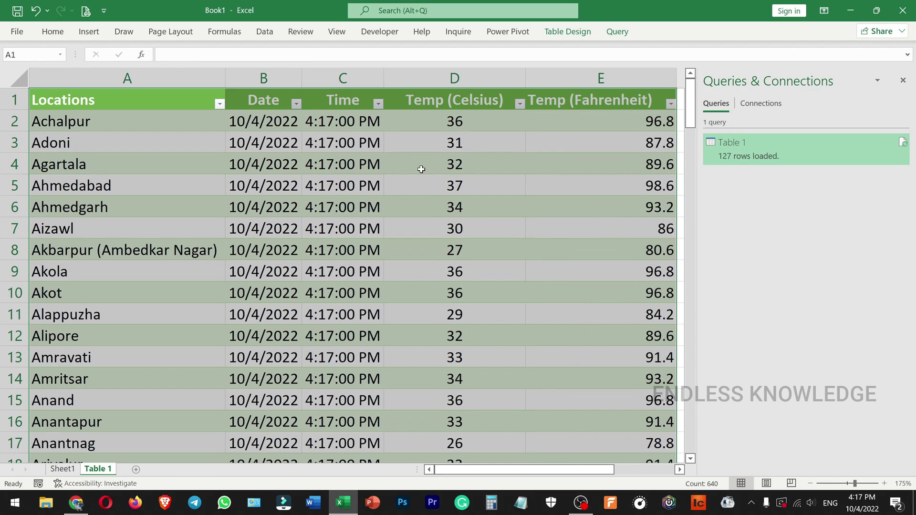
# Check the Fahrenheit results in E2 and E4, then close the Queries & Connections pane
pyautogui.click(464, 312)
pyautogui.click(594, 123)
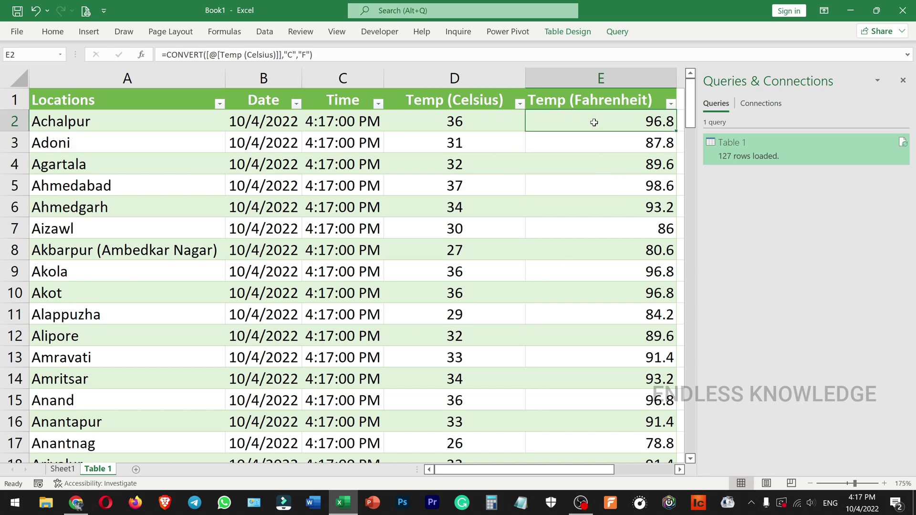
pyautogui.click(555, 162)
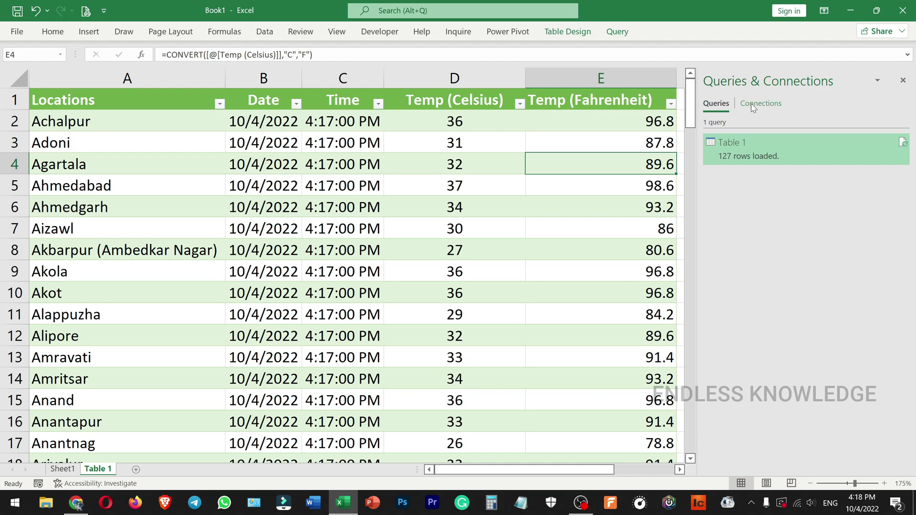
pyautogui.click(903, 80)
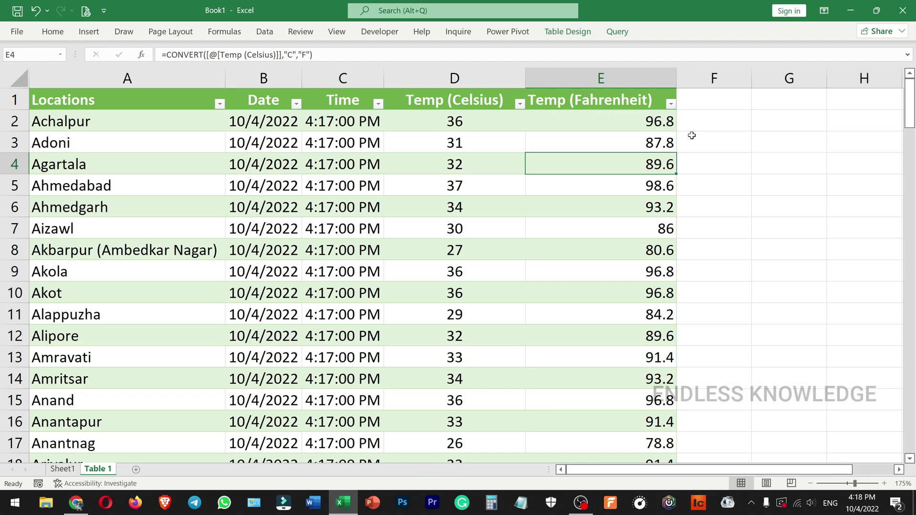